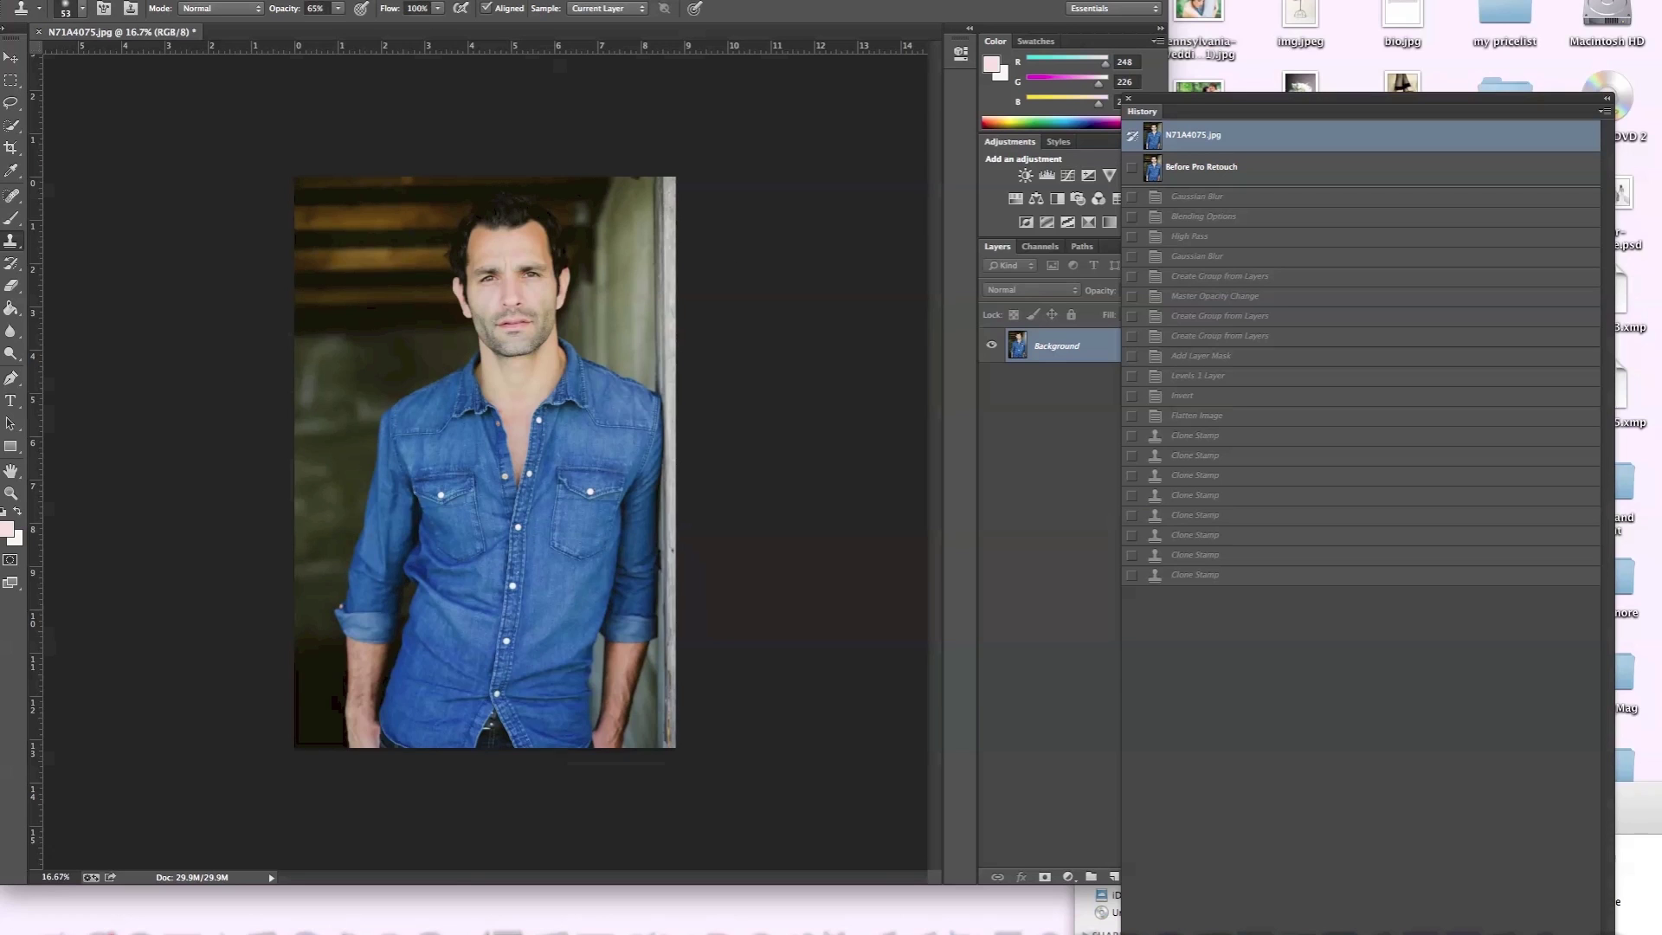
Clone Stamp clean skin over the red spot on the chest beside the shirt collar.
{"action": "key", "text": "super+plus"}
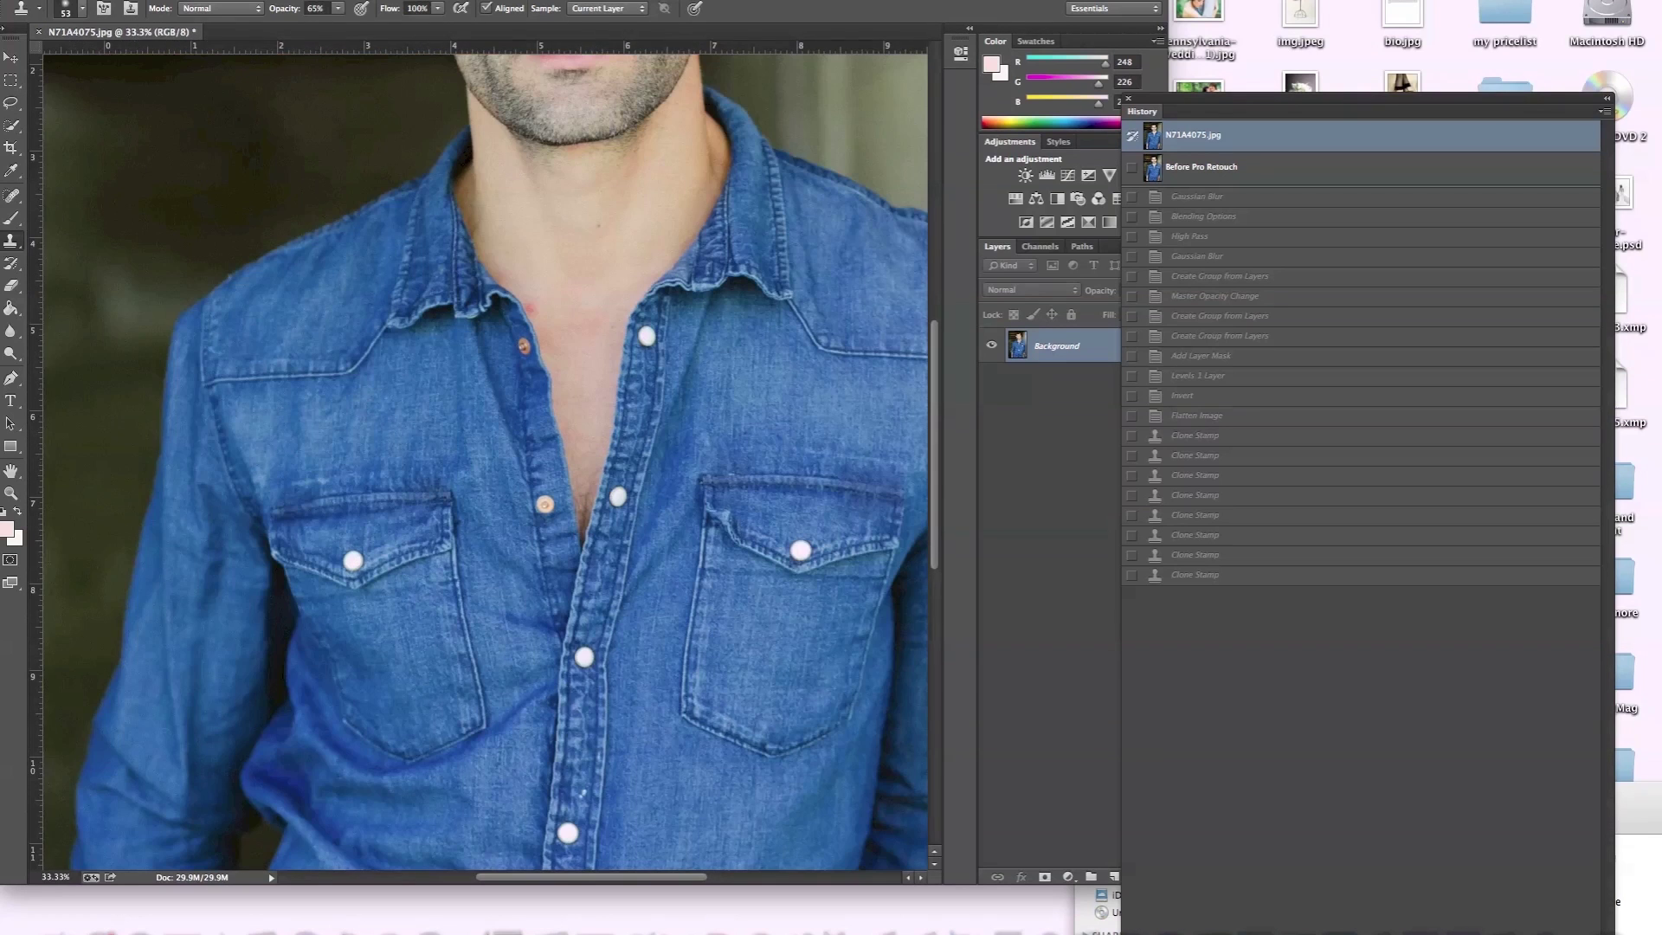
{"action": "left_click_drag", "start_coordinate": [937, 430], "coordinate": [930, 289]}
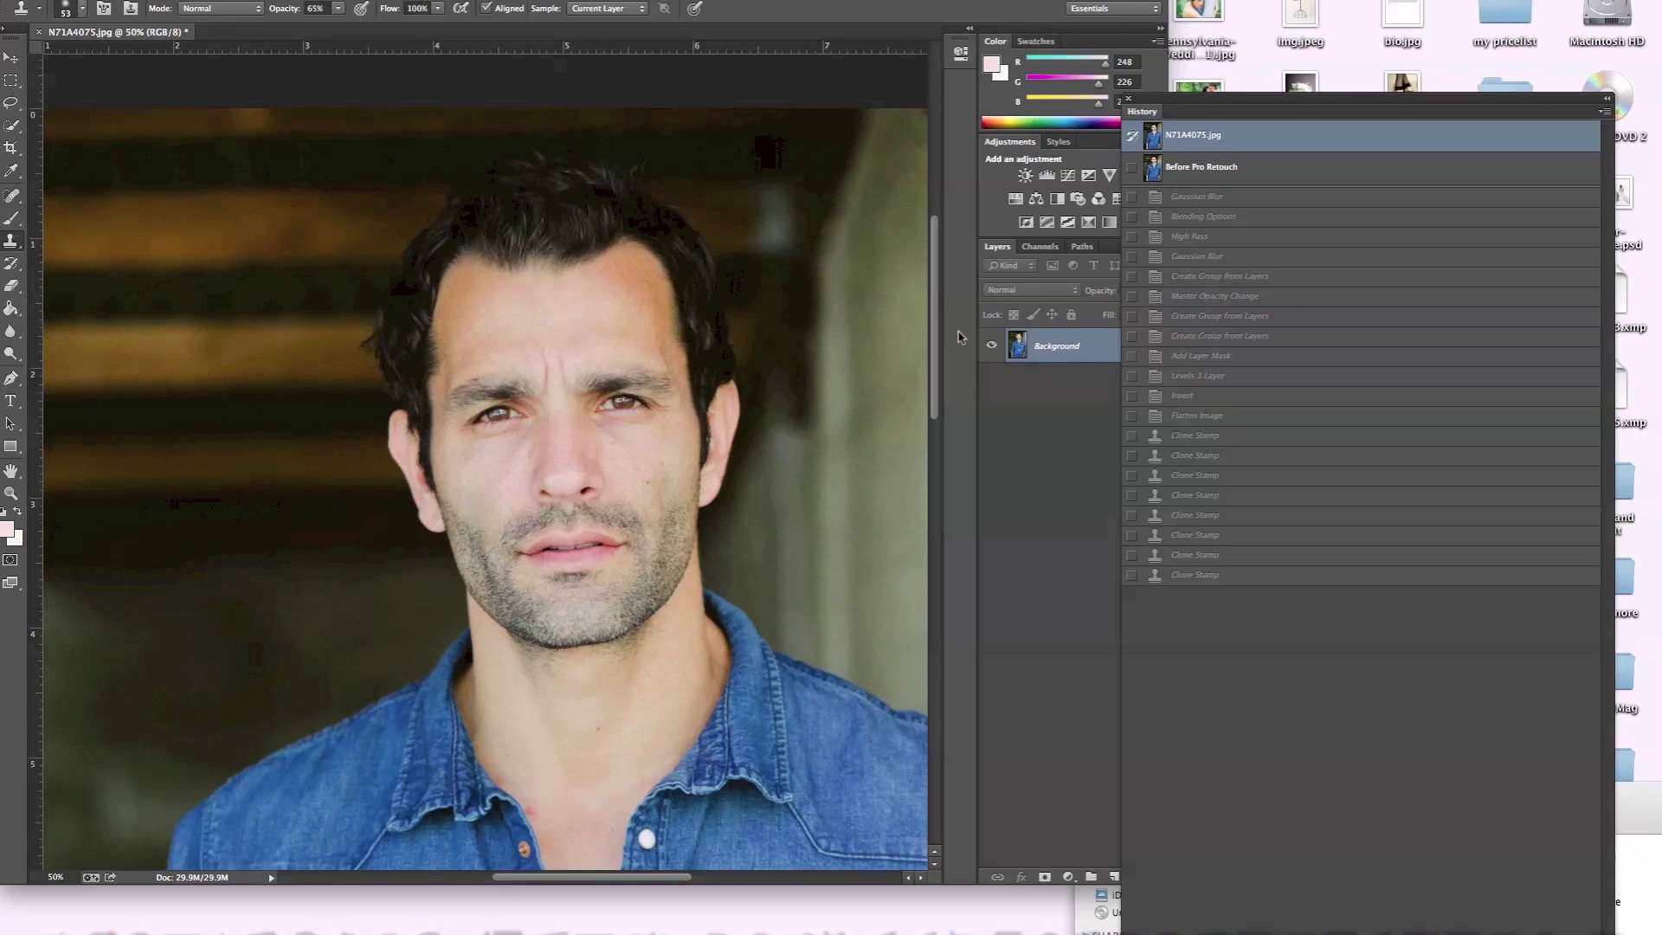
{"action": "scroll", "coordinate": [485, 458], "scroll_direction": "down", "scroll_amount": 3}
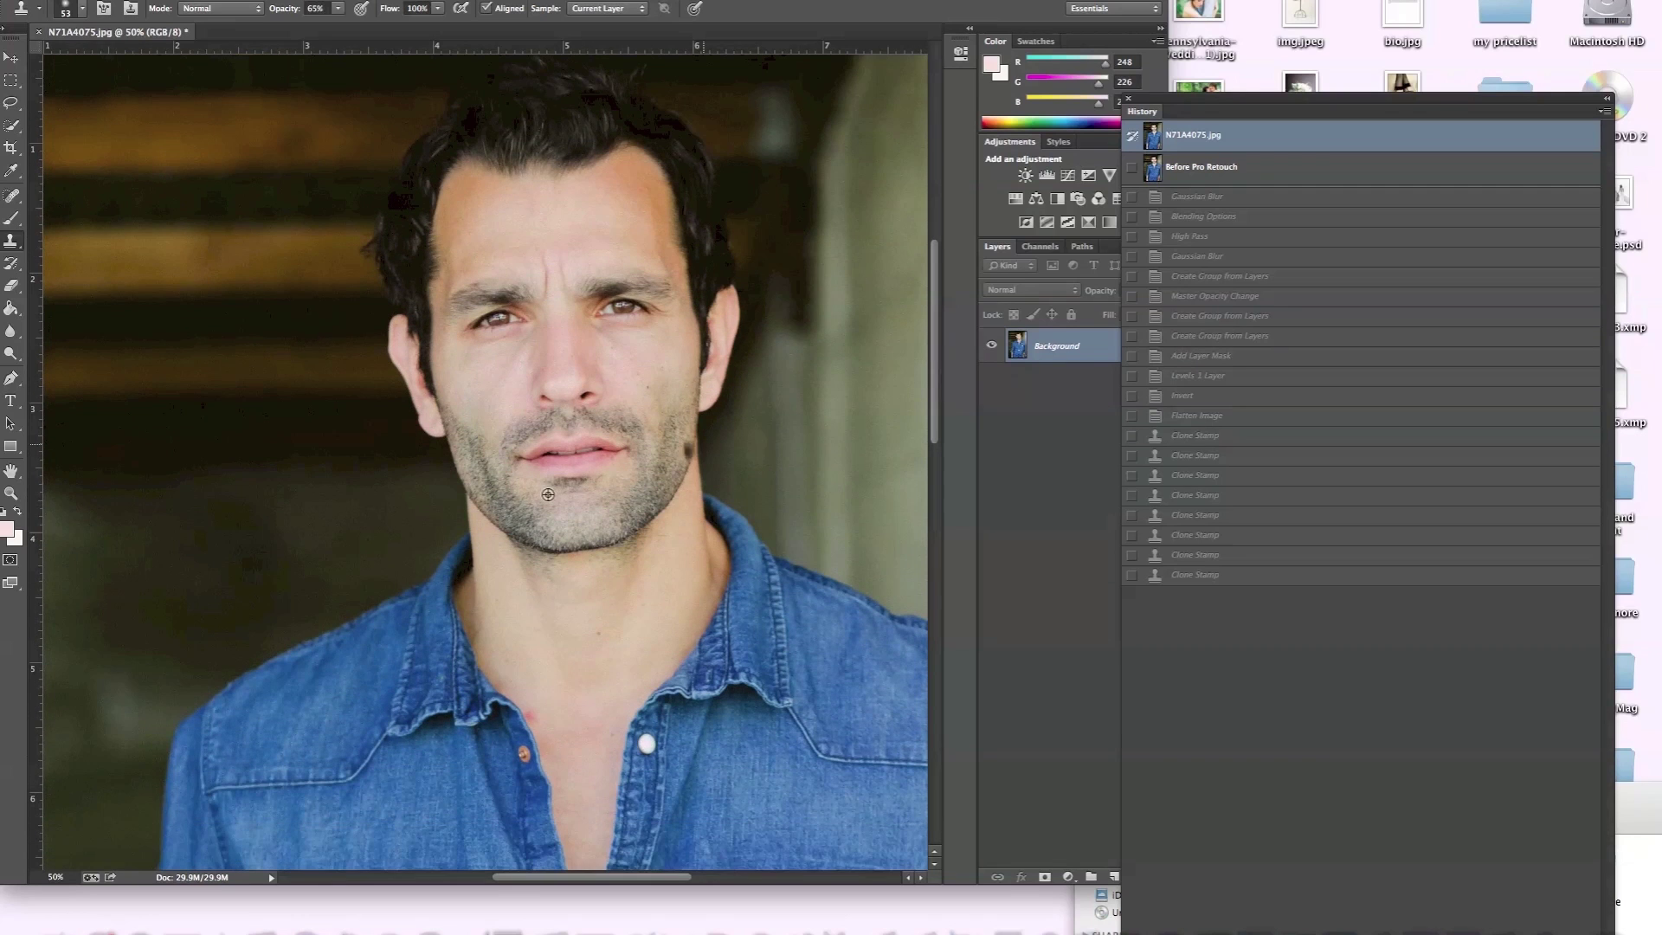
{"action": "left_click", "coordinate": [548, 713], "text": "alt"}
{"action": "left_click", "coordinate": [538, 715]}
{"action": "left_click", "coordinate": [558, 733]}
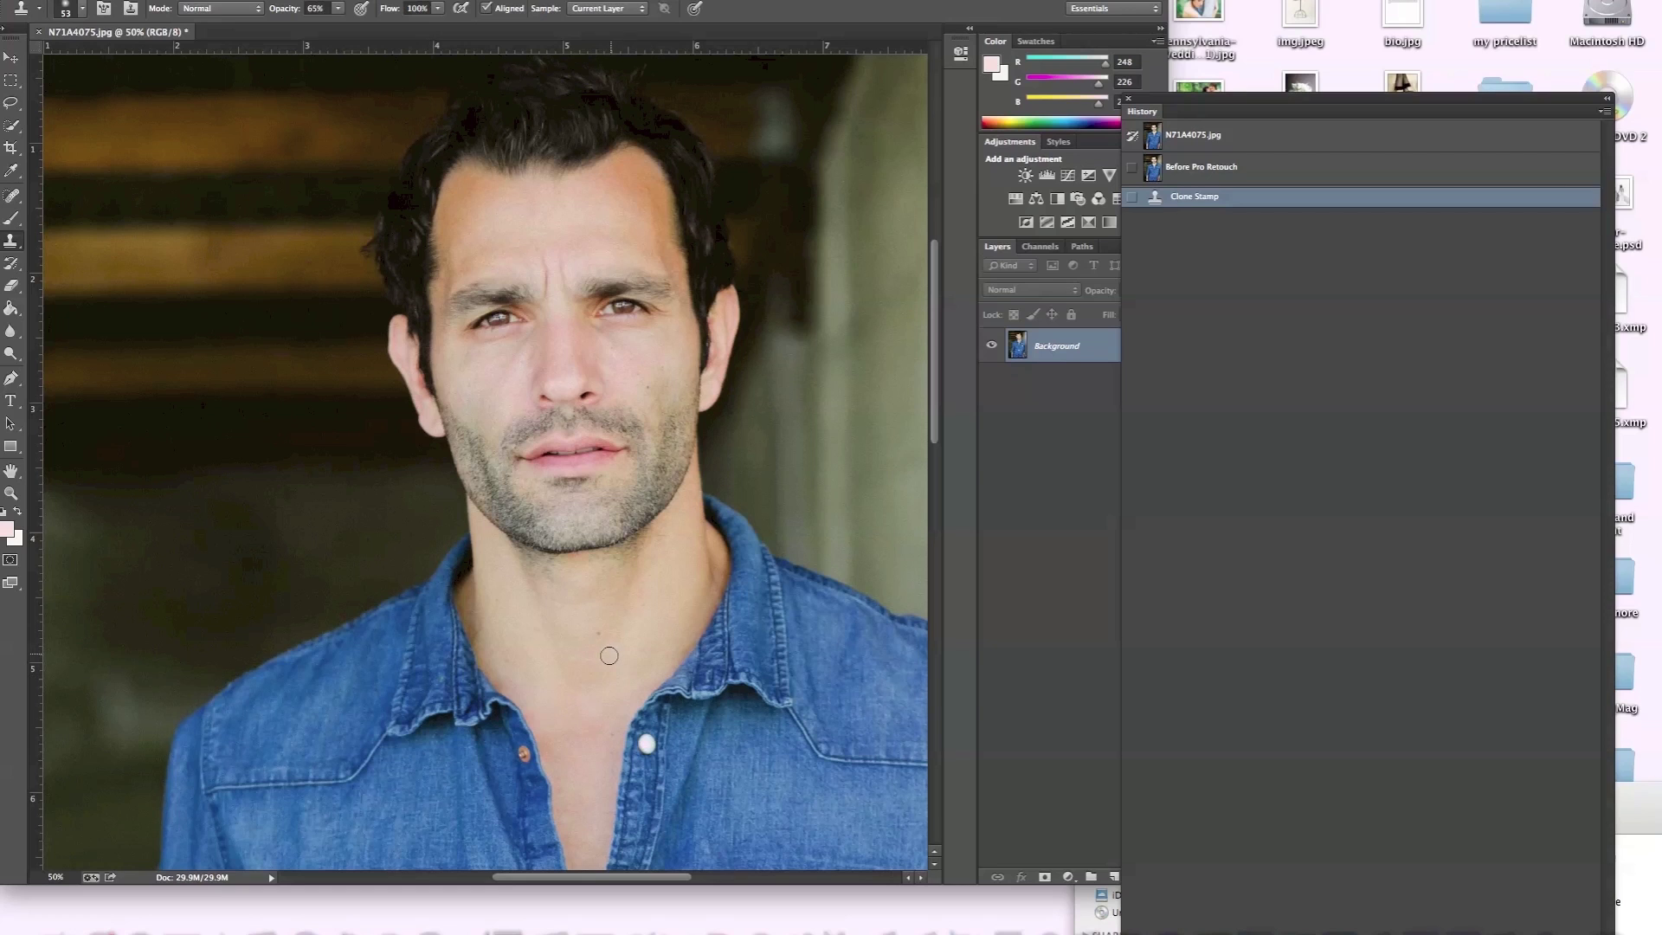
Soften the lines under both eyes with short Clone Stamp strokes sampled from the cheeks.
{"action": "left_click", "coordinate": [510, 357]}
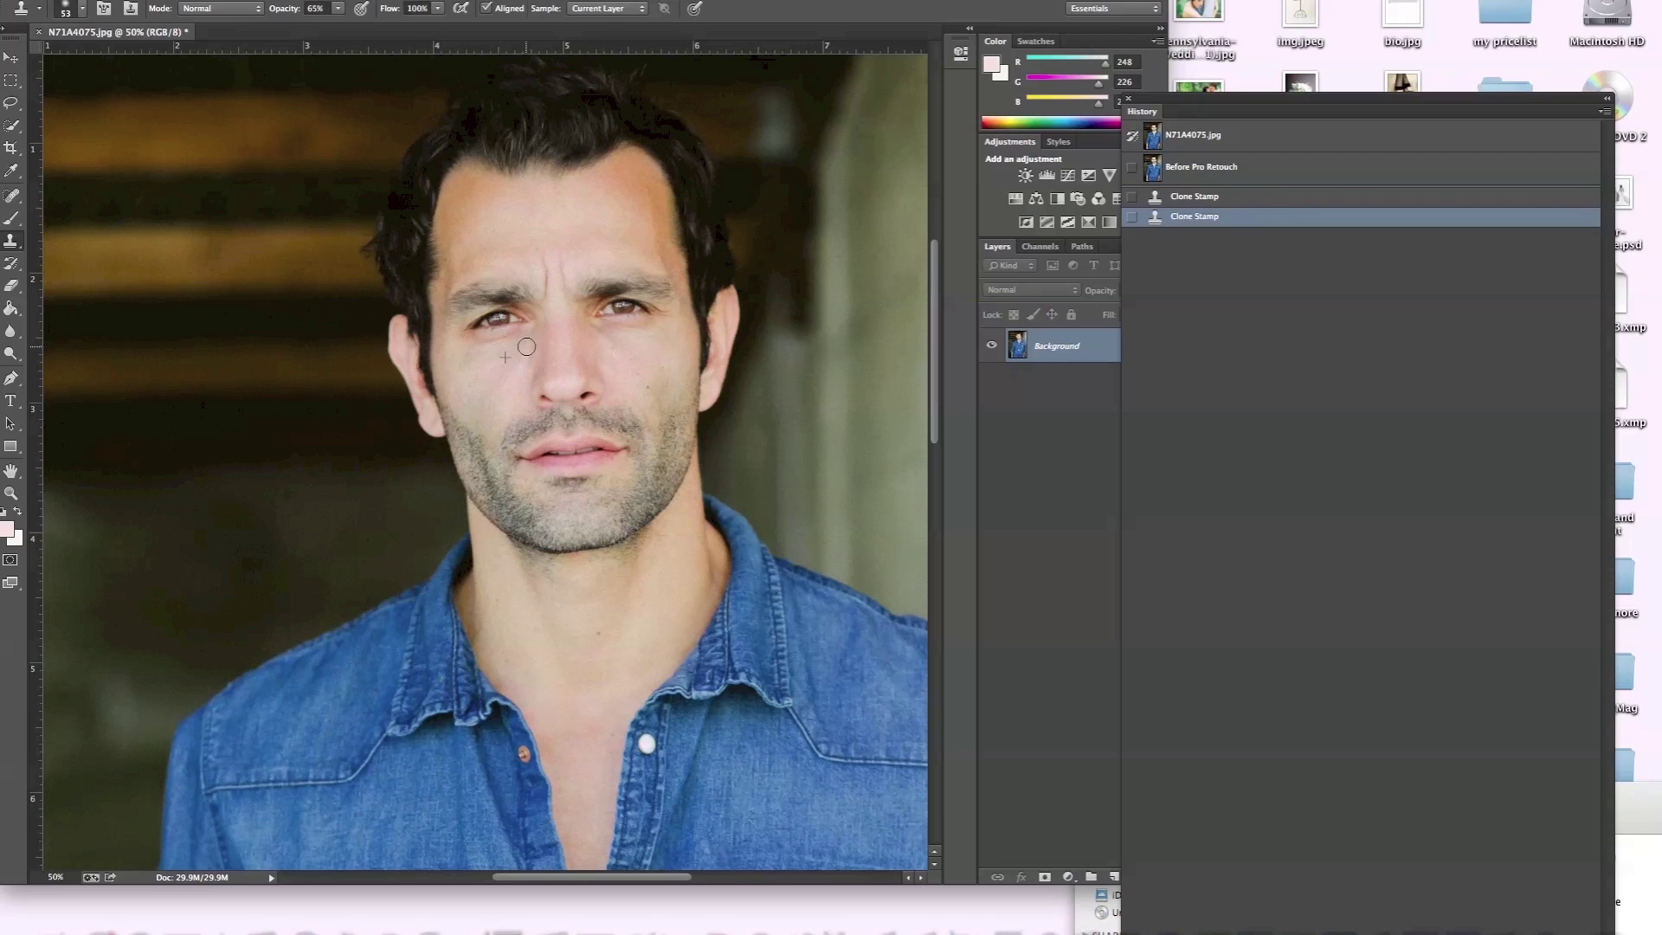
{"action": "left_click", "coordinate": [530, 349]}
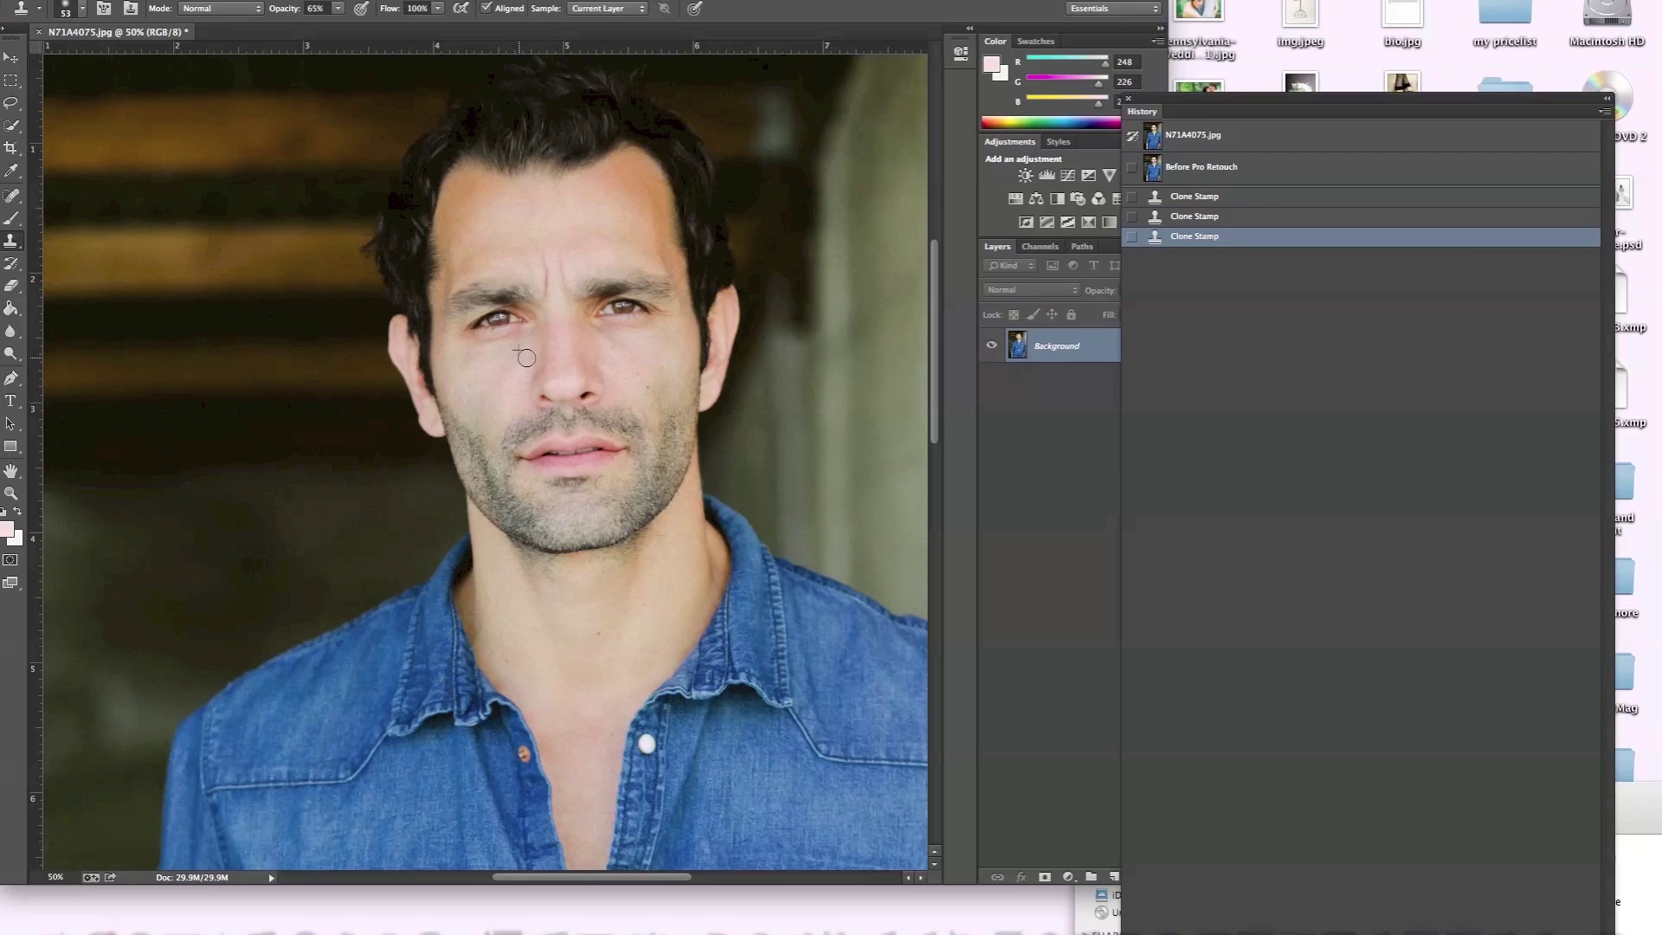
{"action": "left_click", "coordinate": [526, 357]}
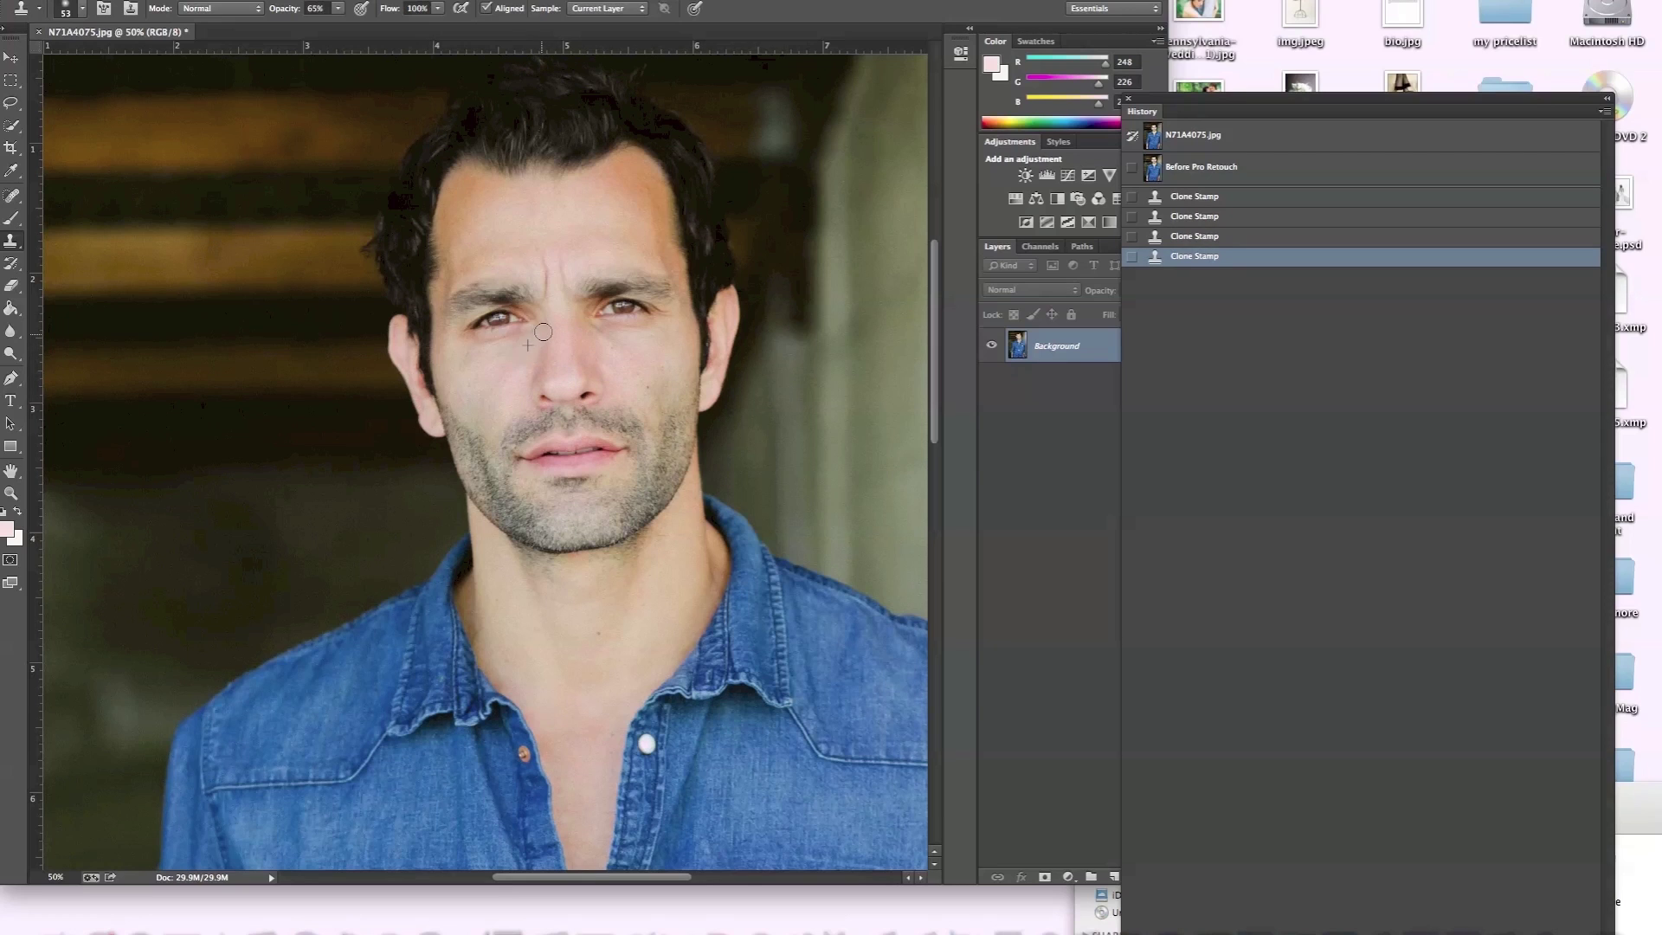
{"action": "left_click", "coordinate": [547, 355]}
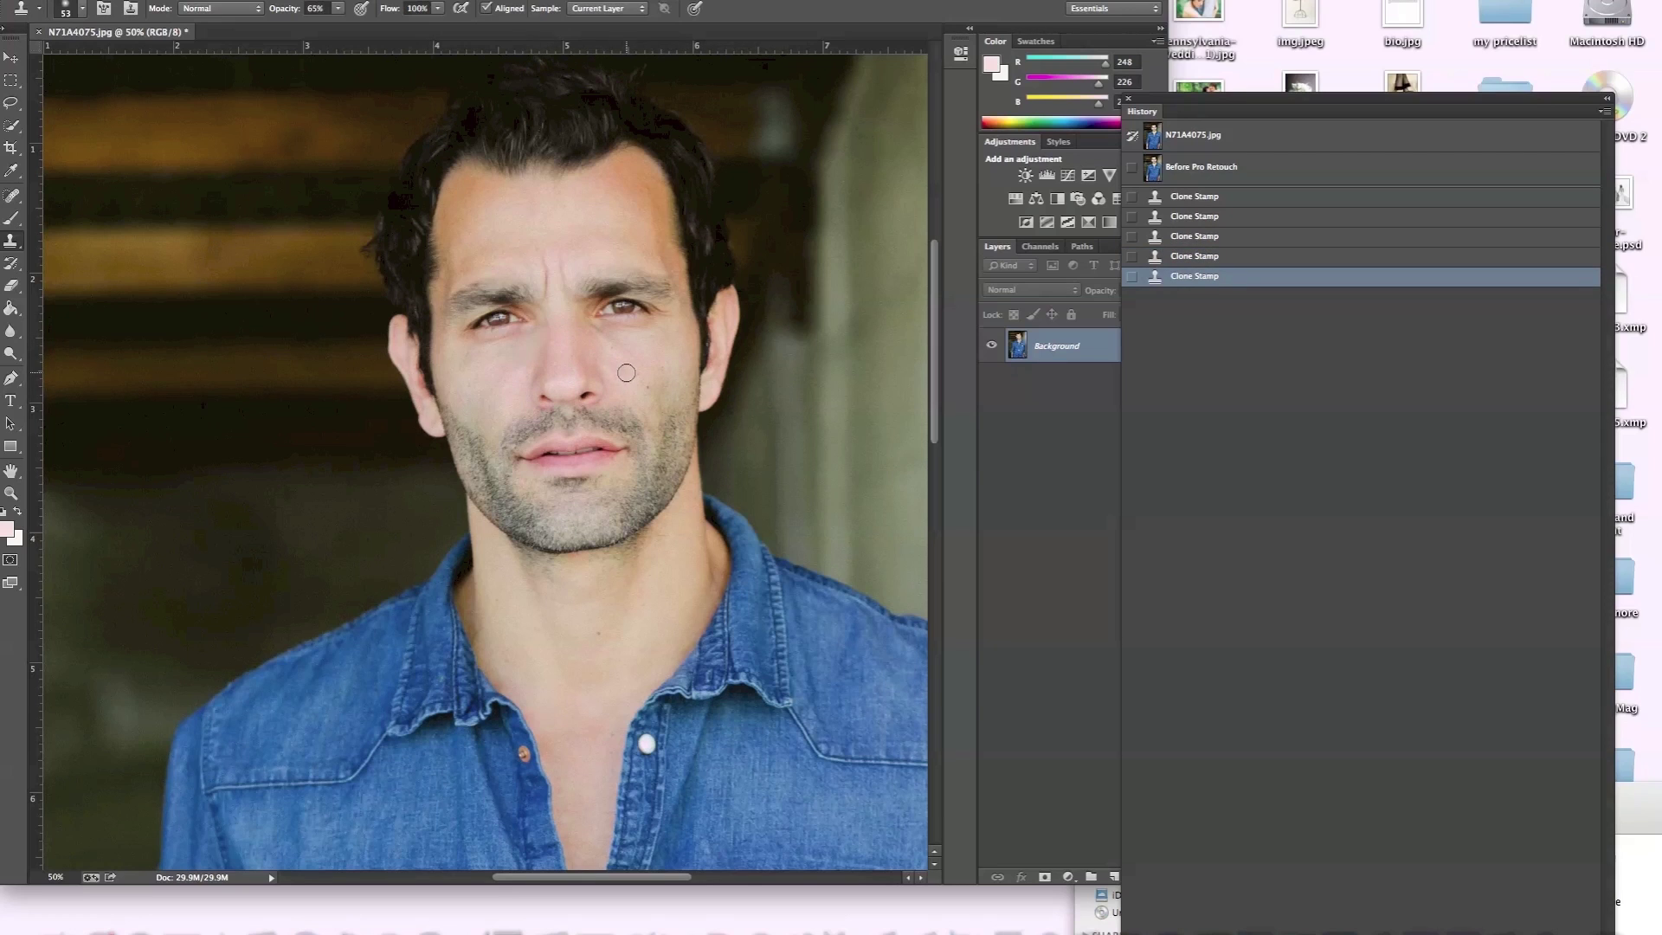
{"action": "left_click", "coordinate": [593, 329]}
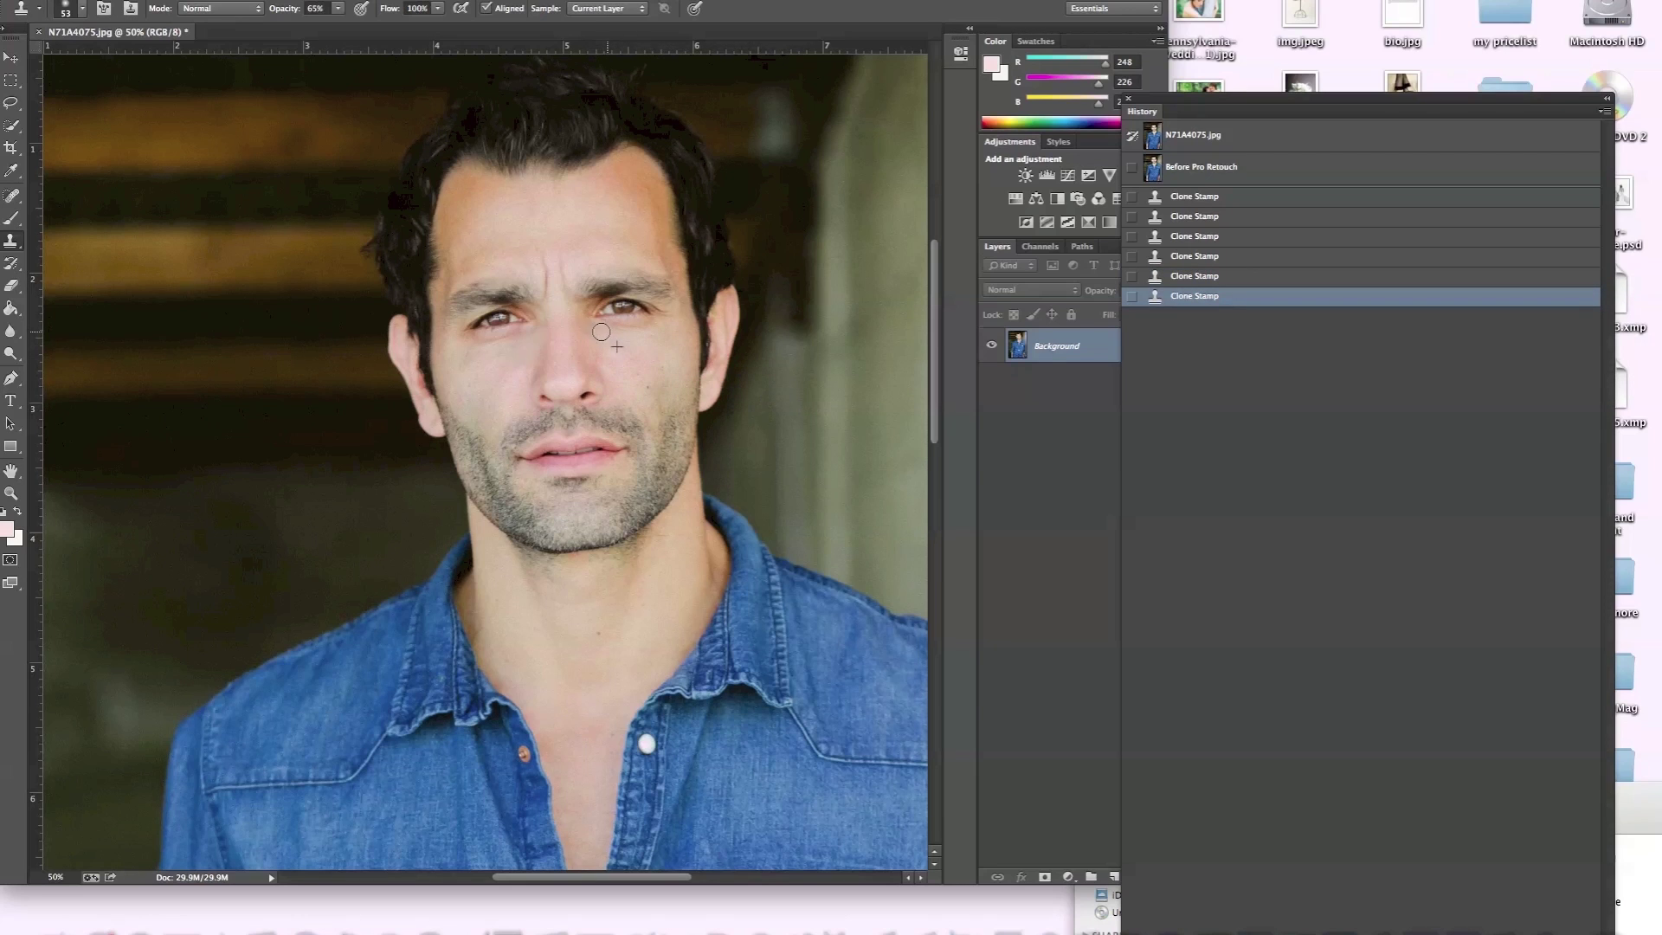
{"action": "left_click", "coordinate": [601, 331]}
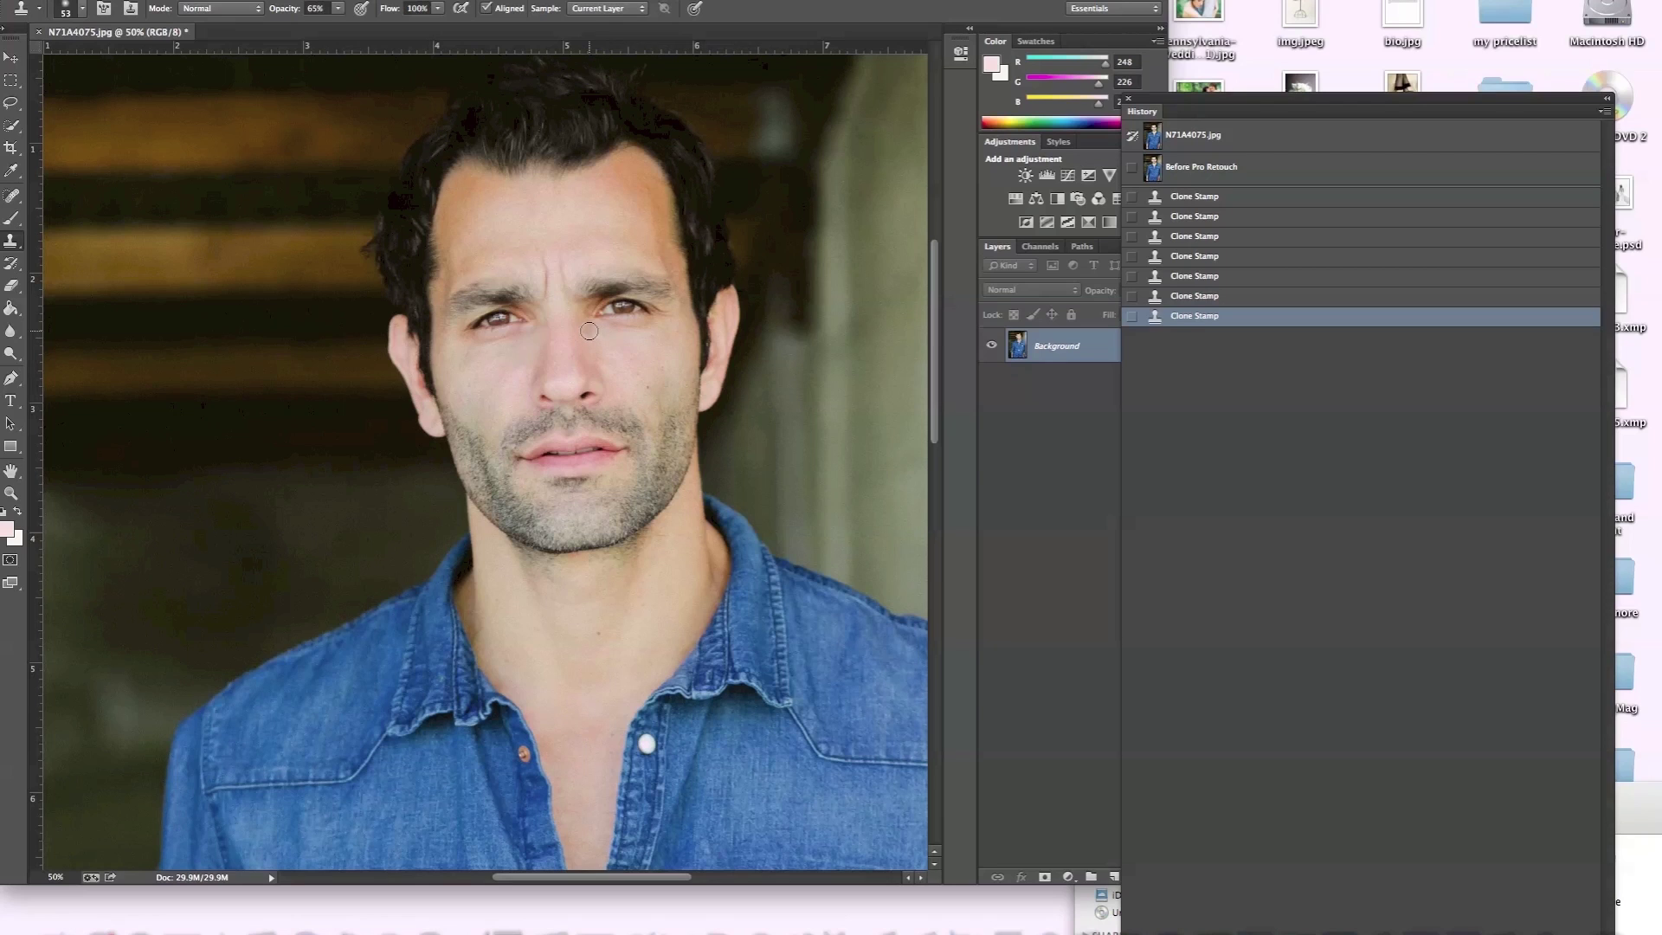
{"action": "left_click", "coordinate": [589, 329]}
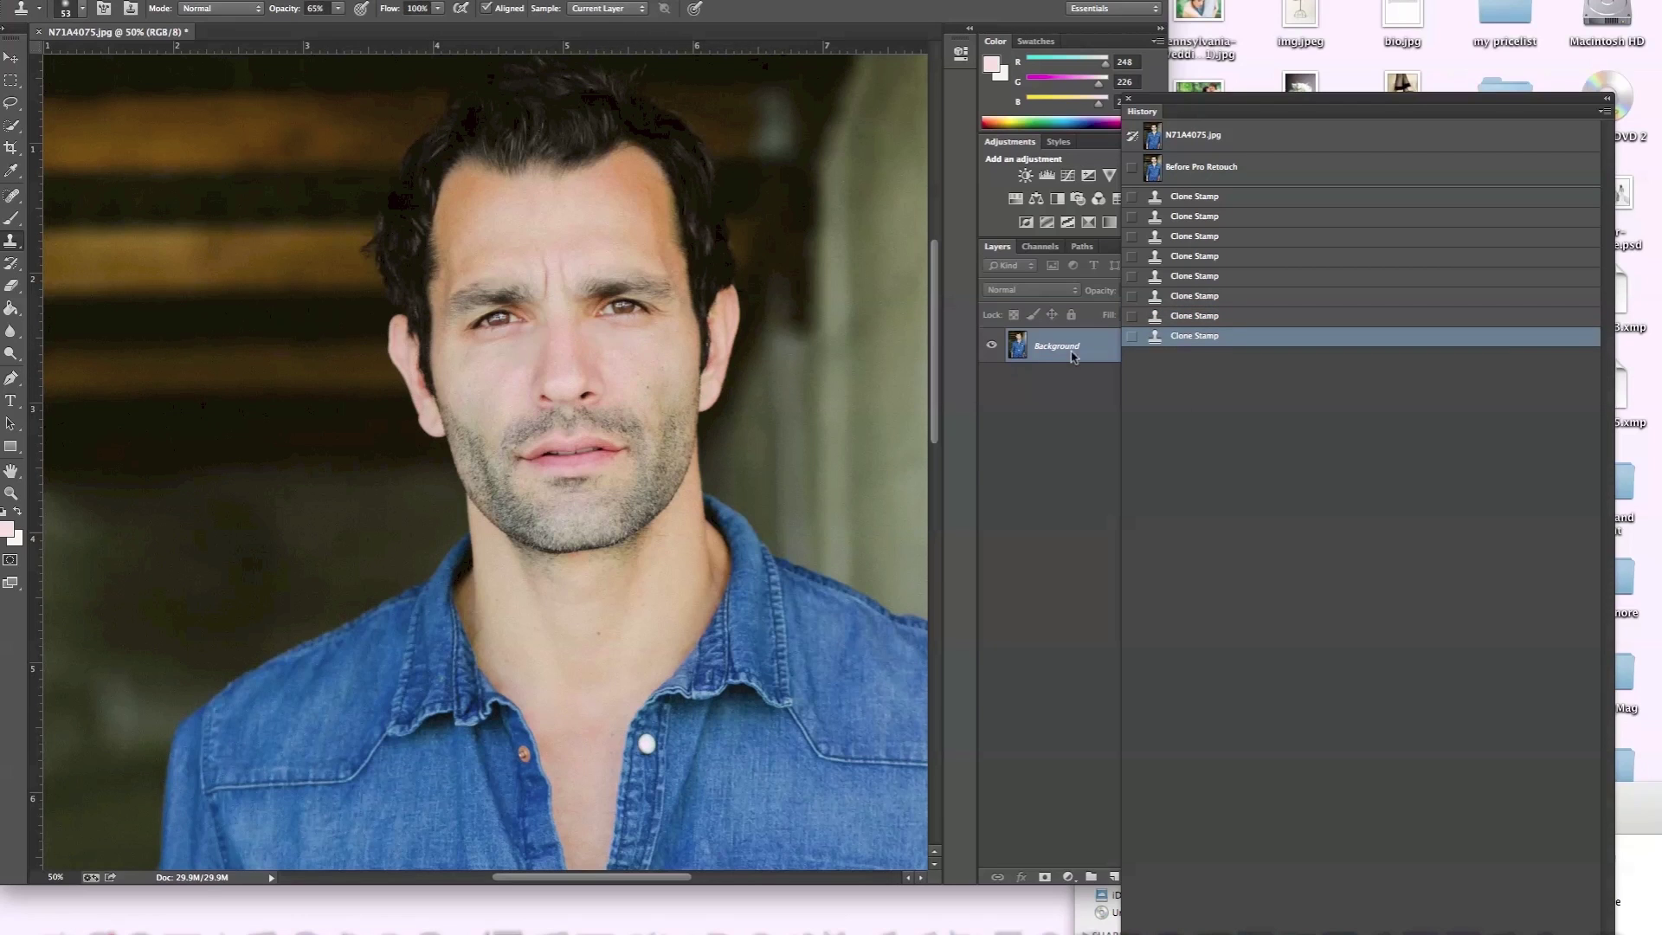
{"action": "left_click", "coordinate": [1199, 316]}
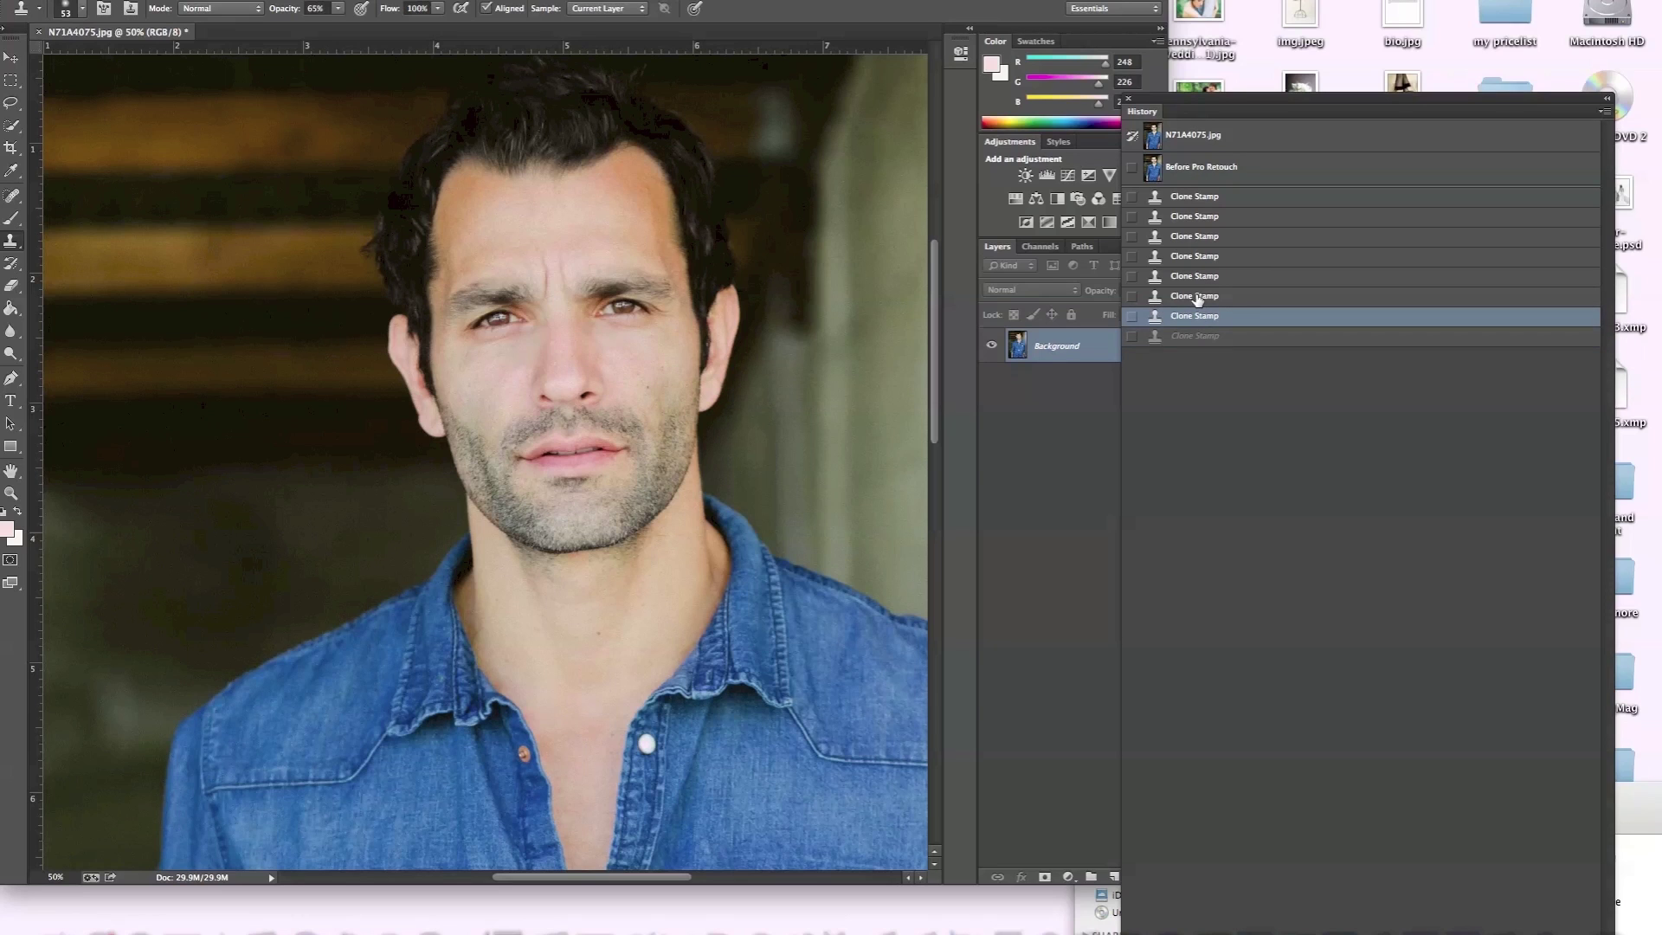
{"action": "left_click", "coordinate": [1196, 295]}
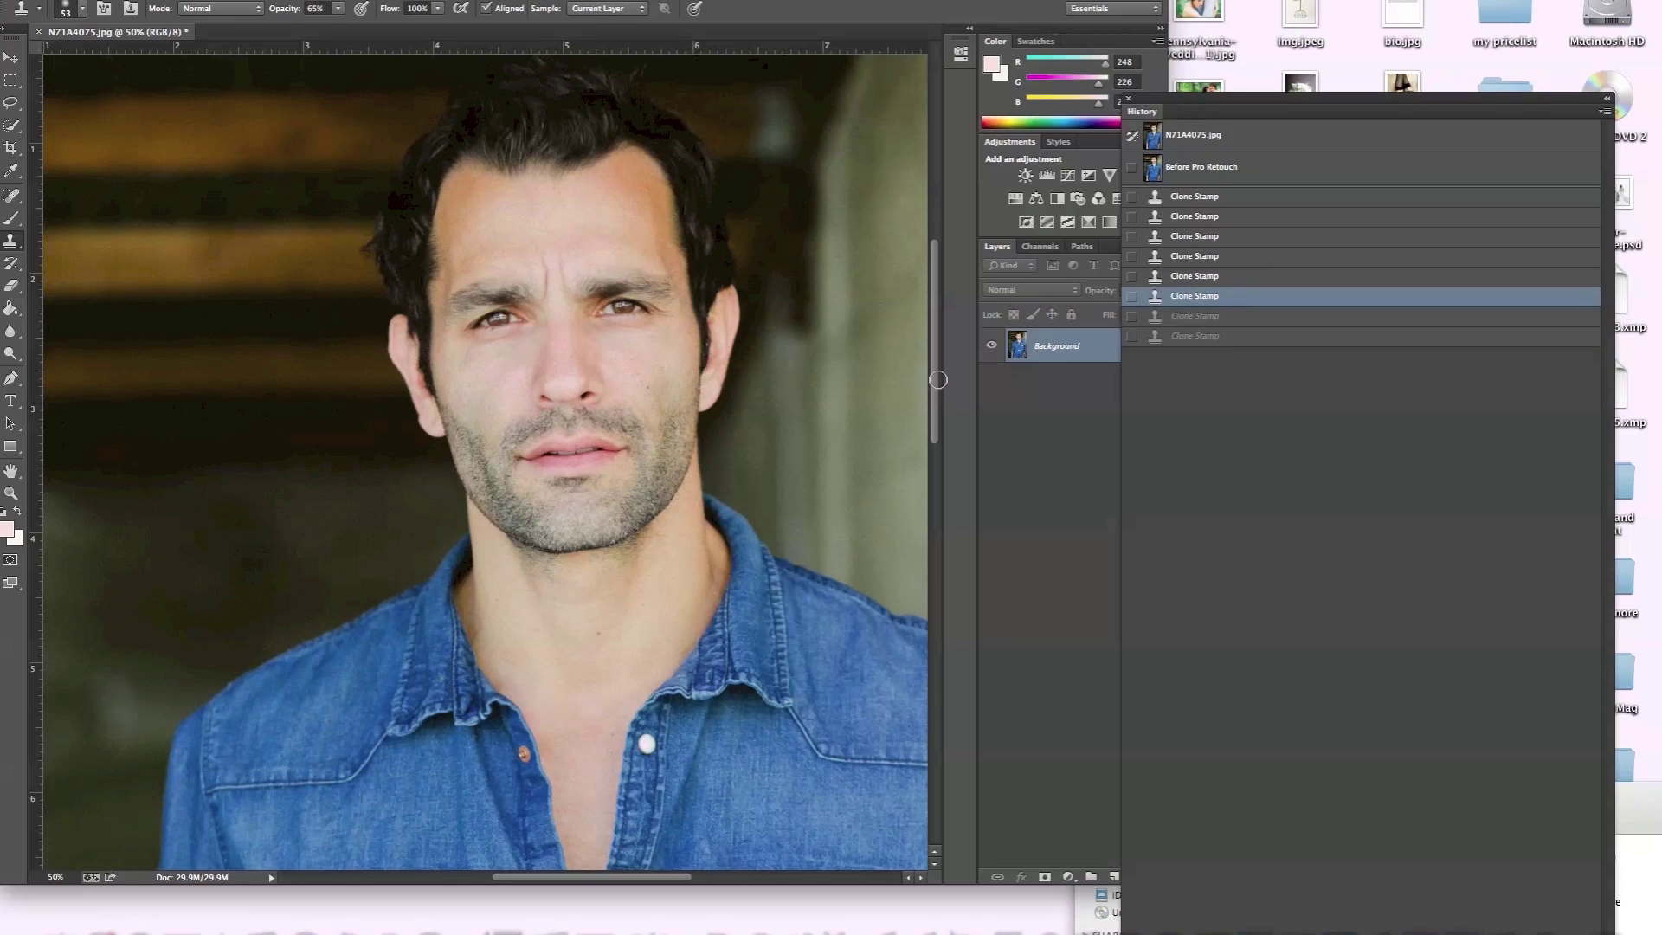
Set the Clone Stamp opacity to 48% and clone over the lines under the eye on the image's right side.
{"action": "left_click", "coordinate": [337, 8]}
{"action": "left_click_drag", "start_coordinate": [339, 24], "coordinate": [326, 24]}
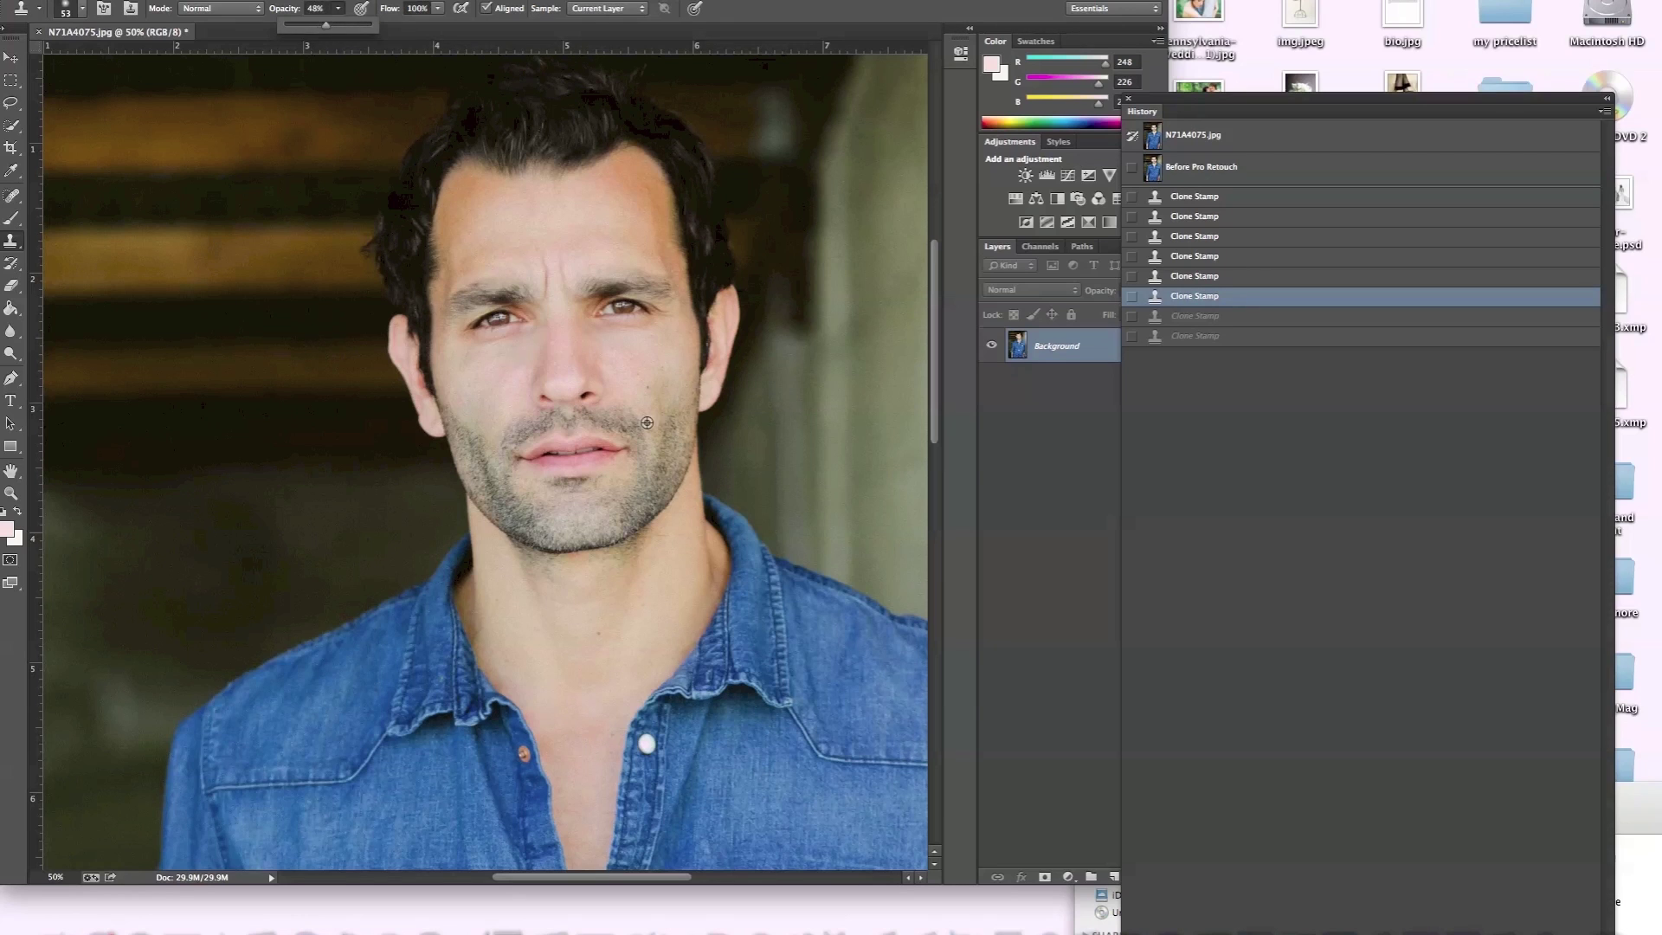
{"action": "left_click", "coordinate": [600, 330]}
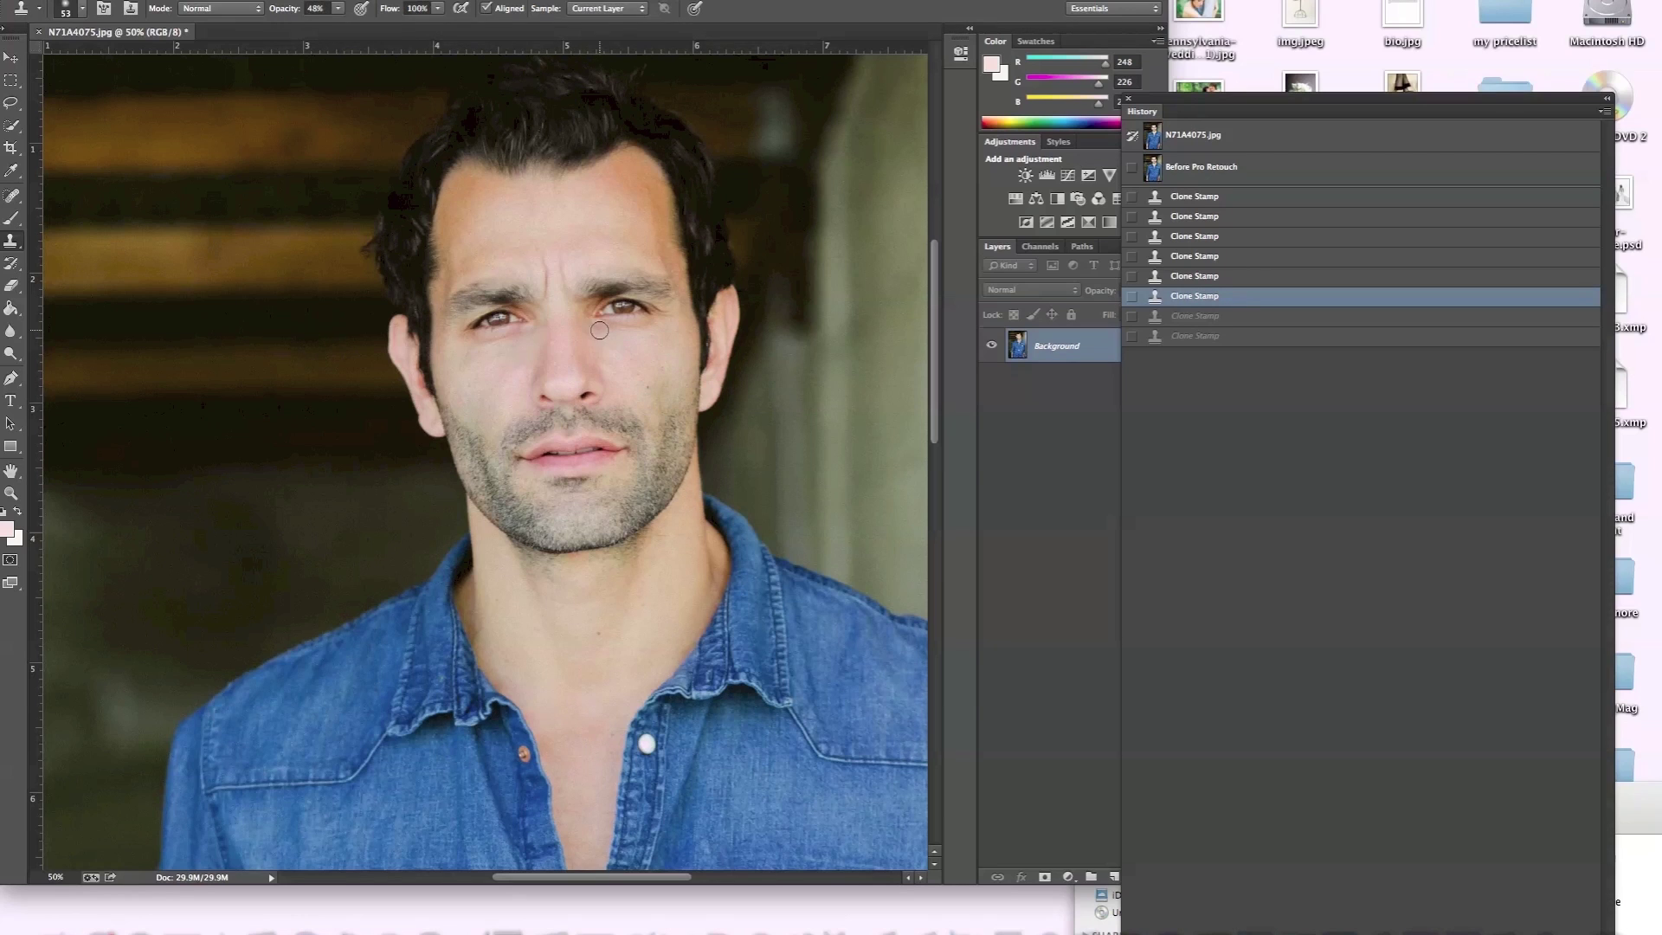
{"action": "left_click", "coordinate": [599, 332]}
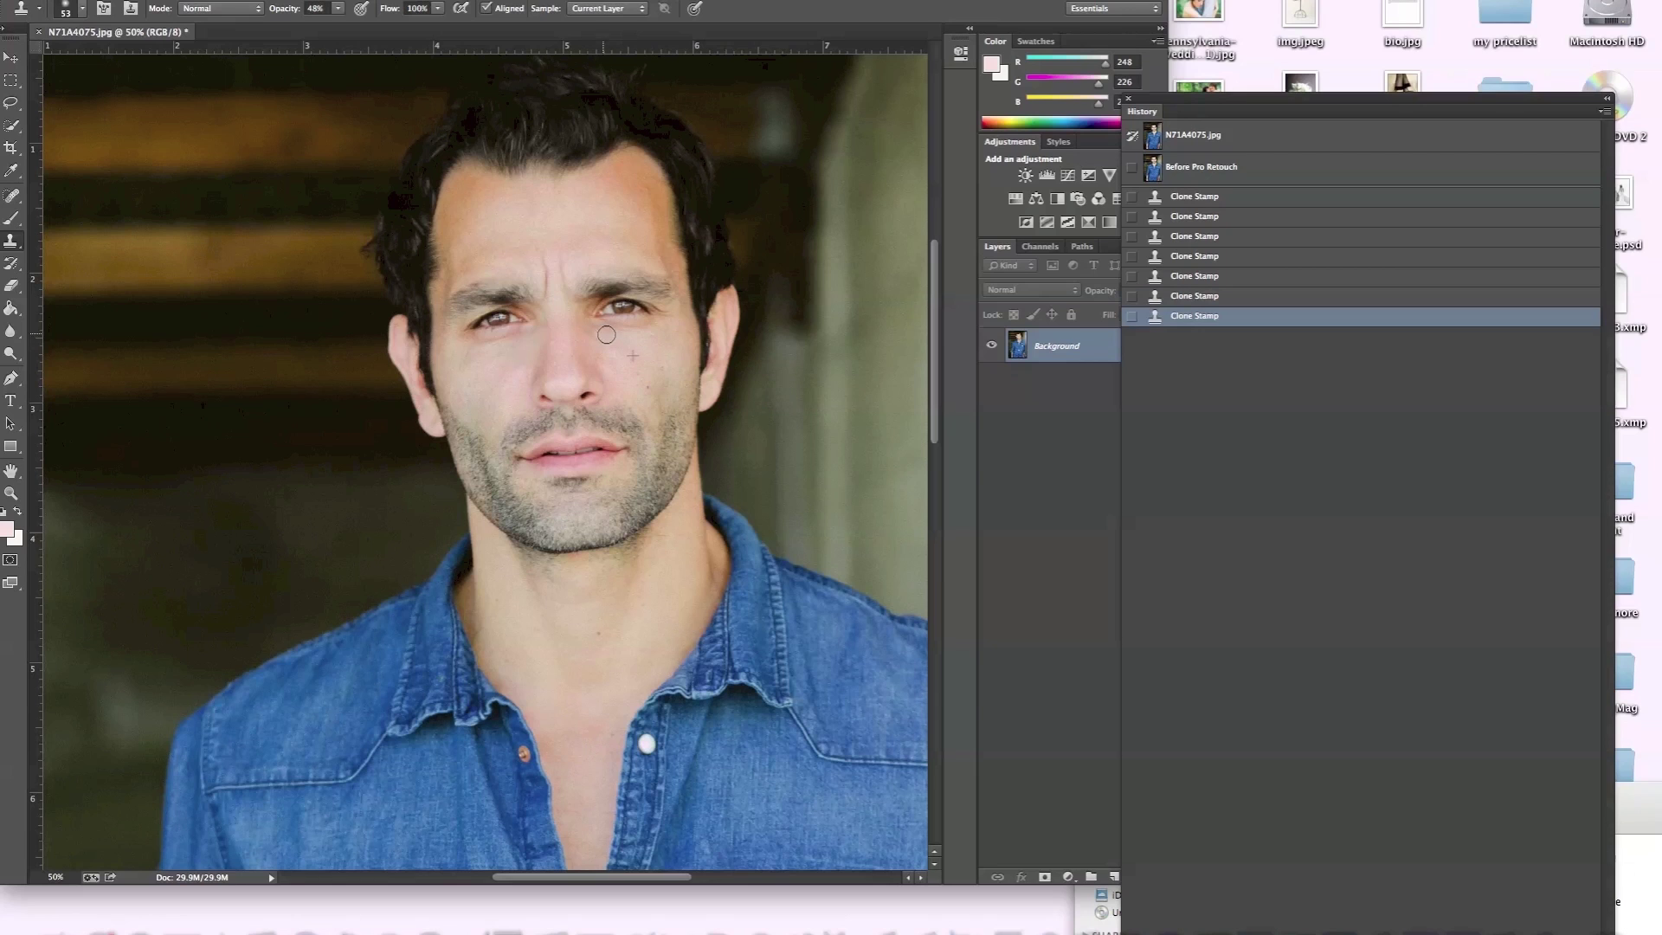
{"action": "left_click", "coordinate": [609, 336]}
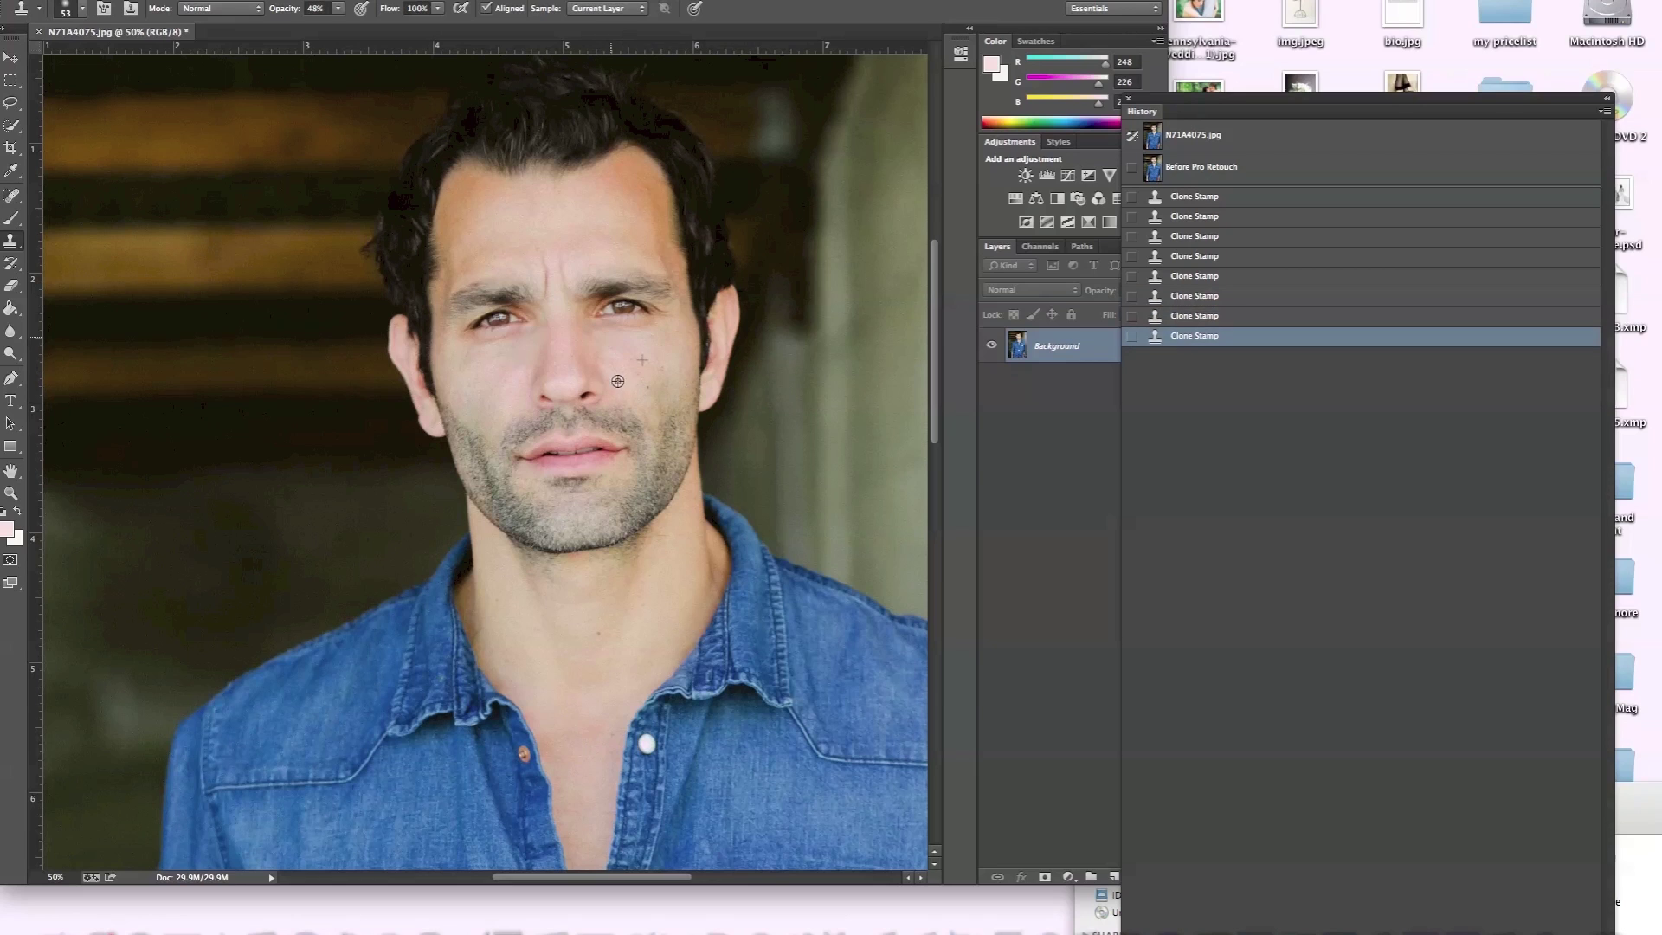
{"action": "left_click", "coordinate": [587, 331]}
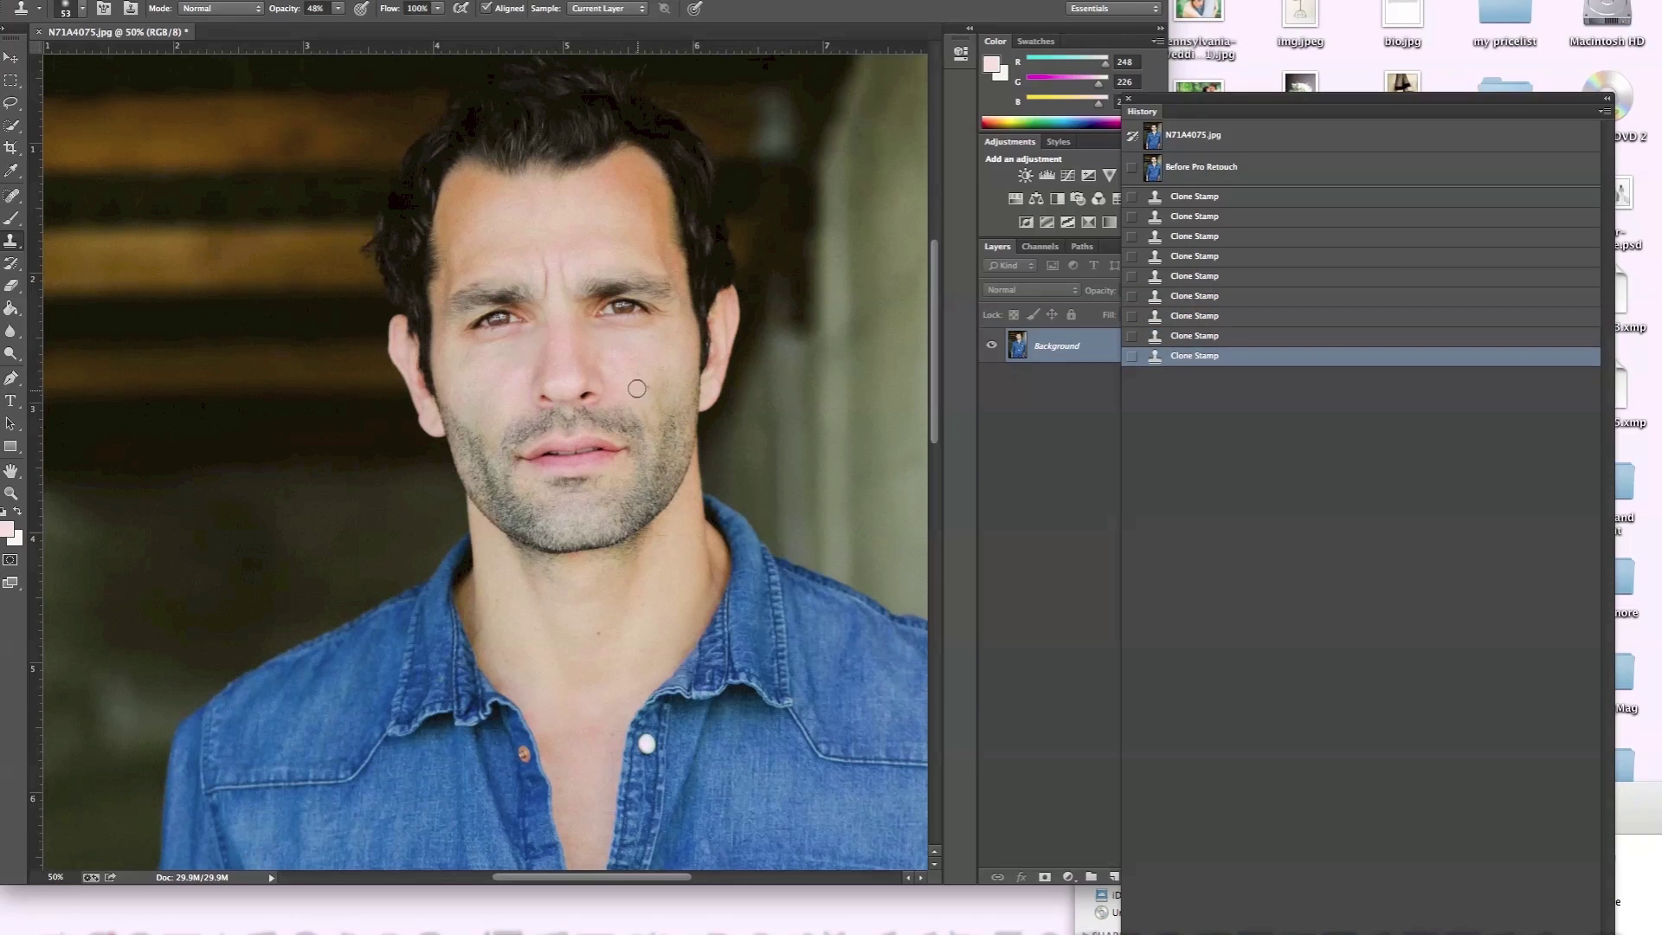
Clone Stamp both sides of the forehead and the skin under the eye on the image's left side.
{"action": "left_click", "coordinate": [644, 191]}
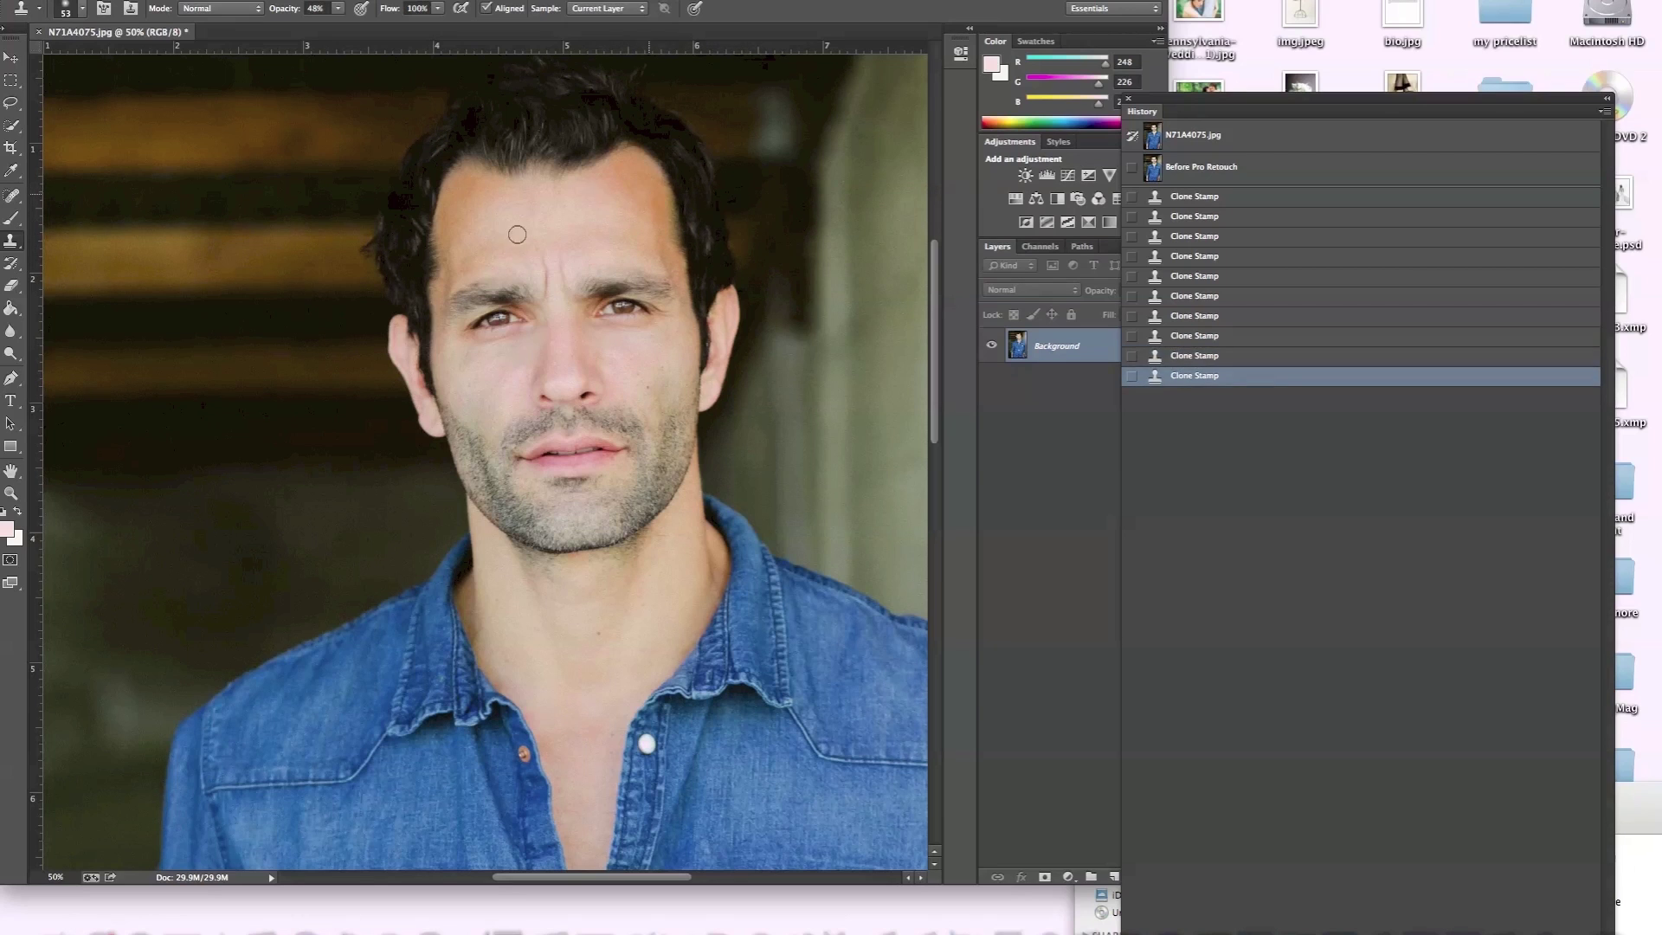
{"action": "left_click", "coordinate": [448, 262]}
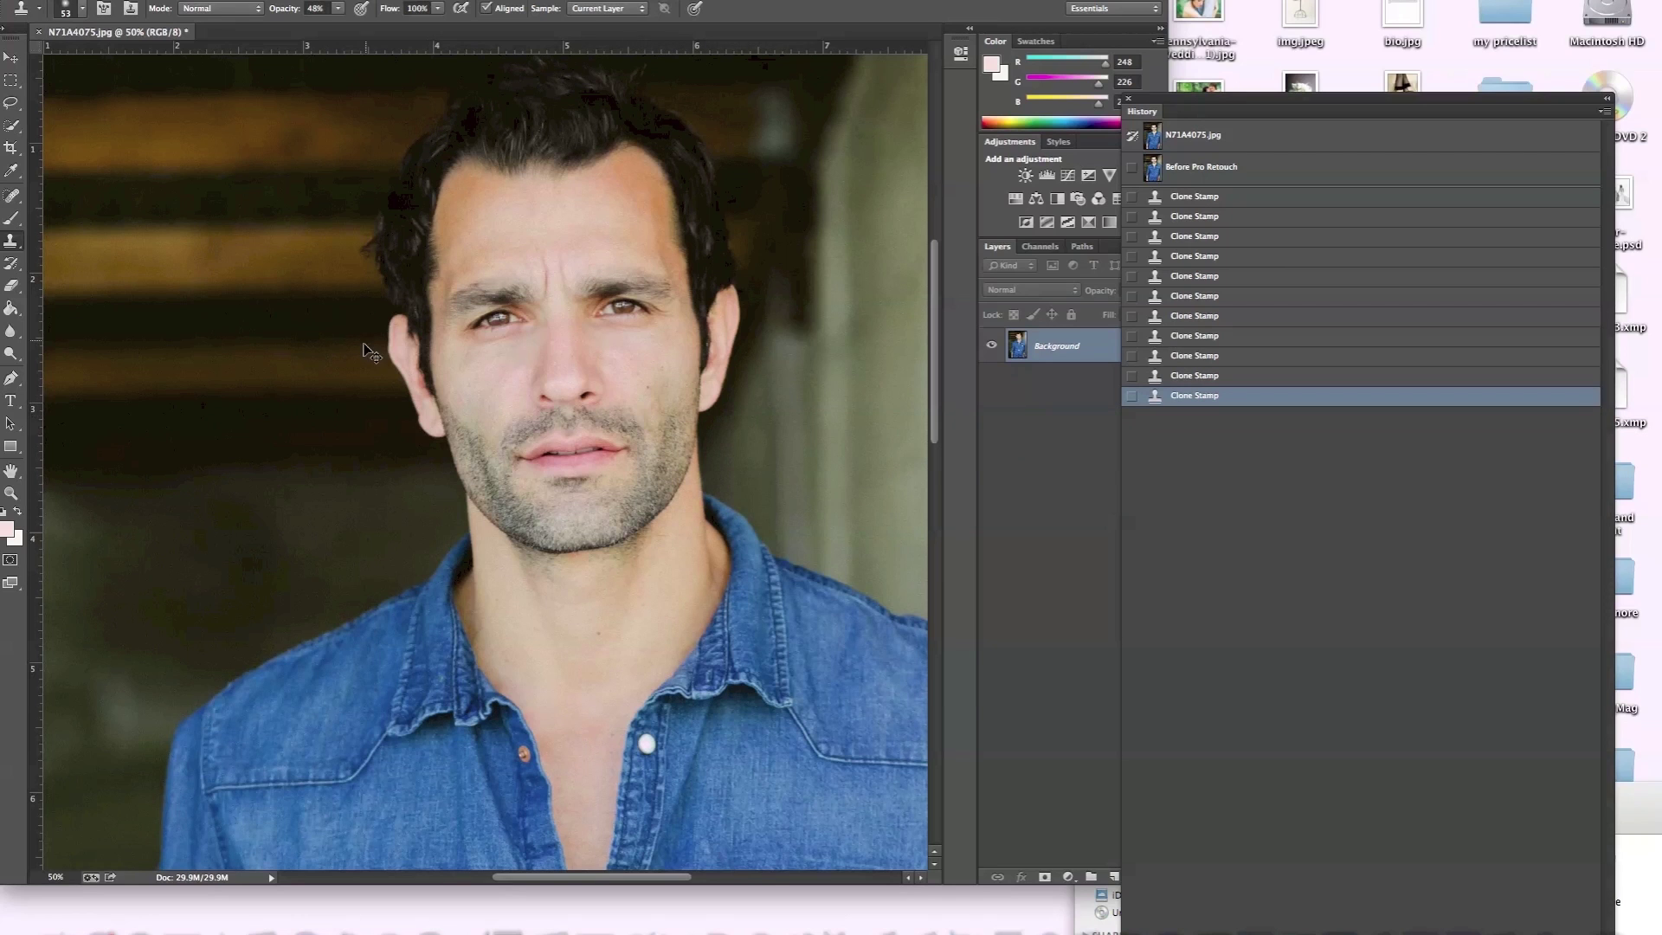
{"action": "key", "text": "super+equal"}
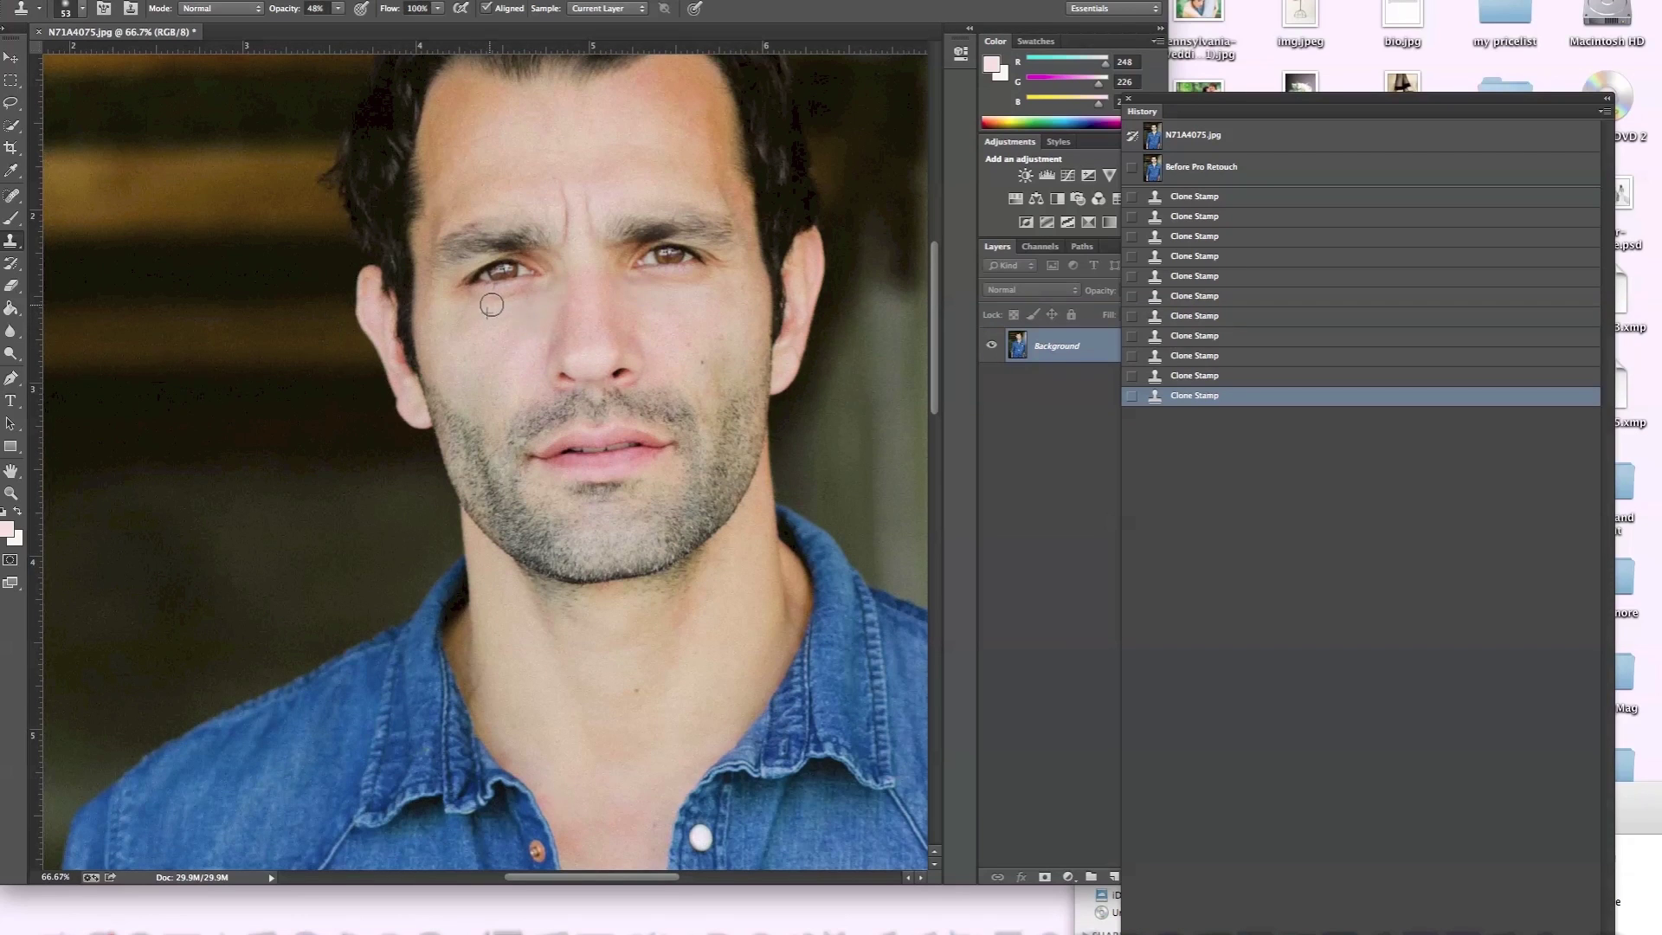
{"action": "left_click", "coordinate": [491, 305]}
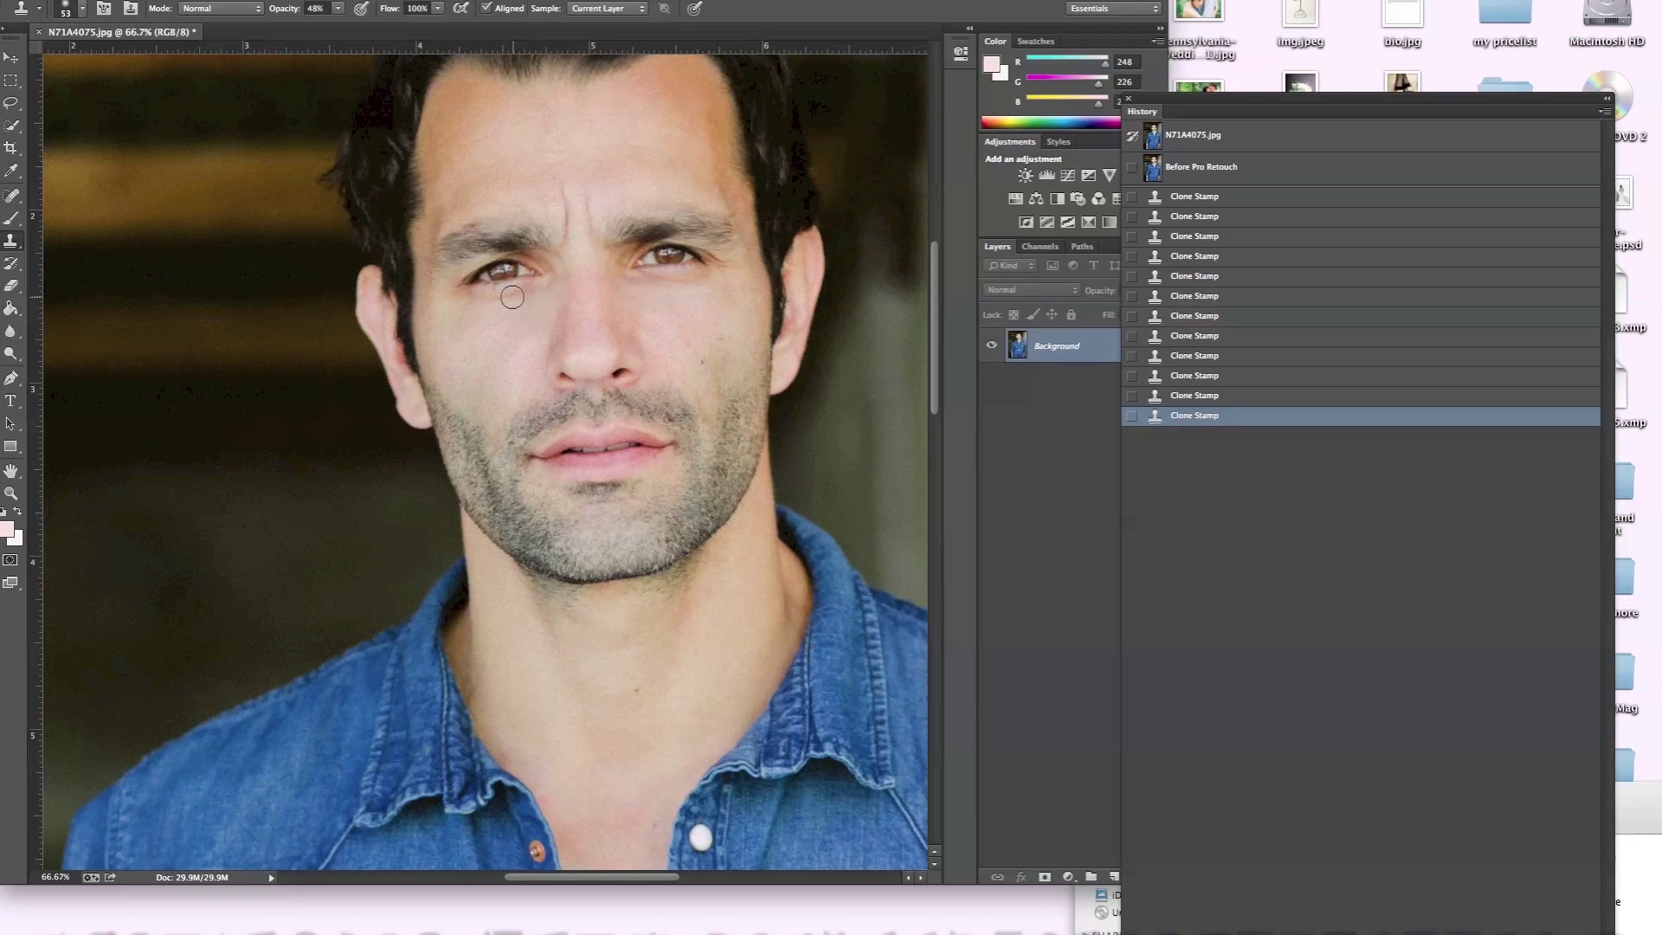
{"action": "left_click", "coordinate": [502, 319]}
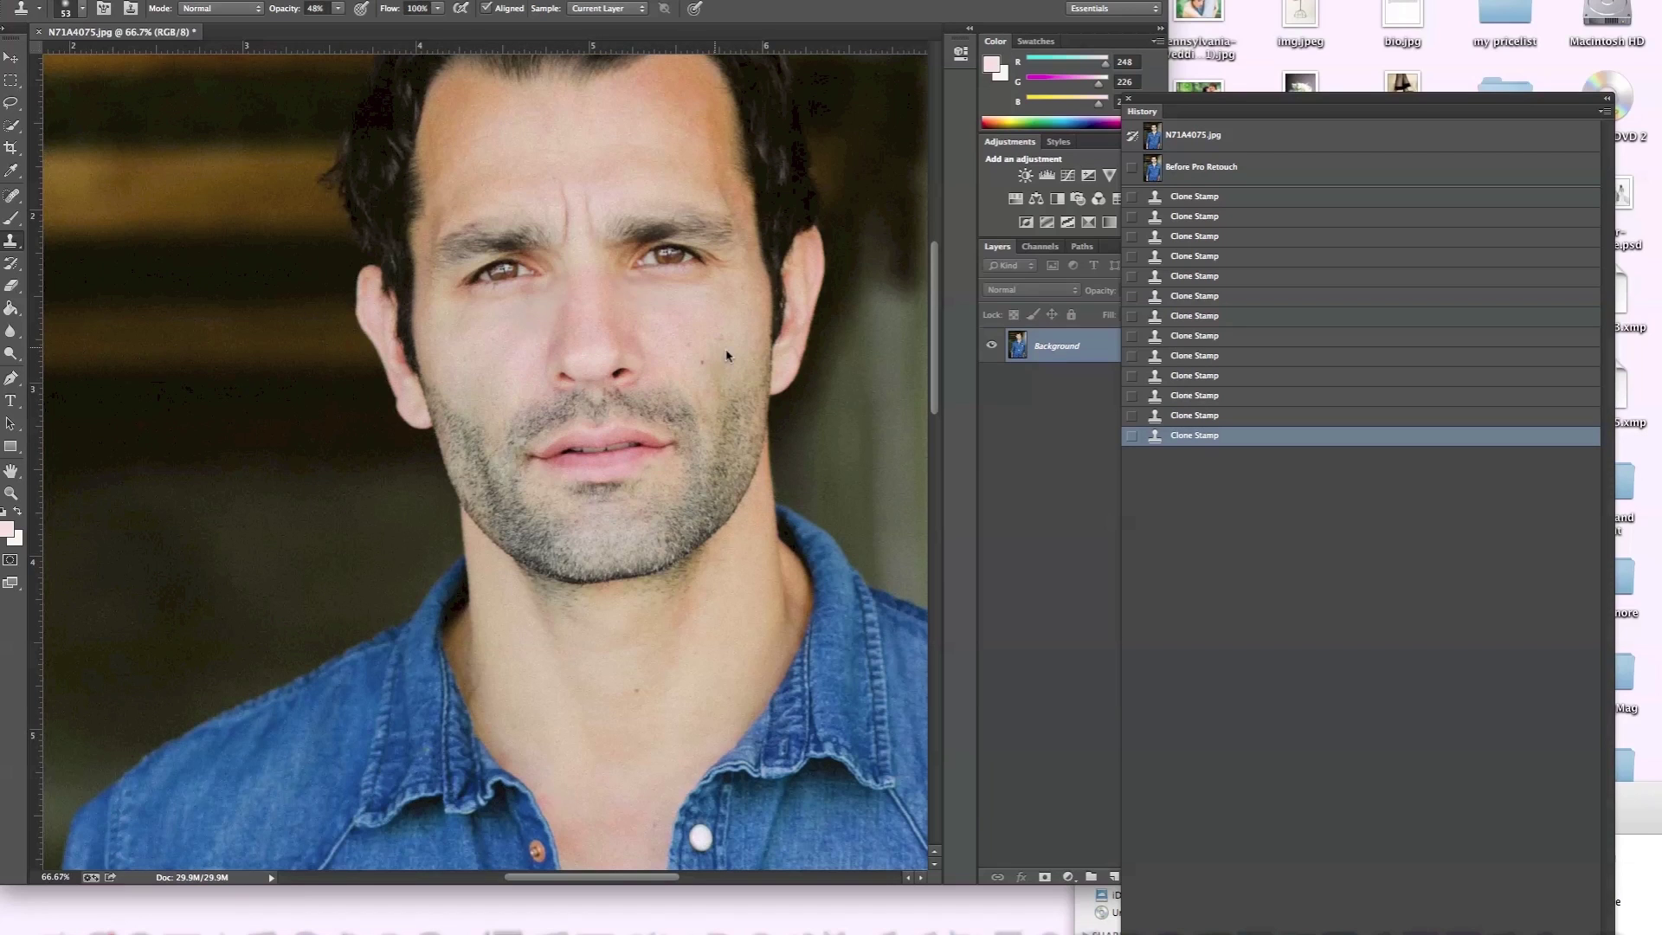
Lower the Clone Stamp opacity to 31% and smooth the remaining lines under the eye on the image's right side.
{"action": "left_click", "coordinate": [338, 8]}
{"action": "left_click", "coordinate": [338, 7]}
{"action": "left_click_drag", "start_coordinate": [341, 25], "coordinate": [325, 25]}
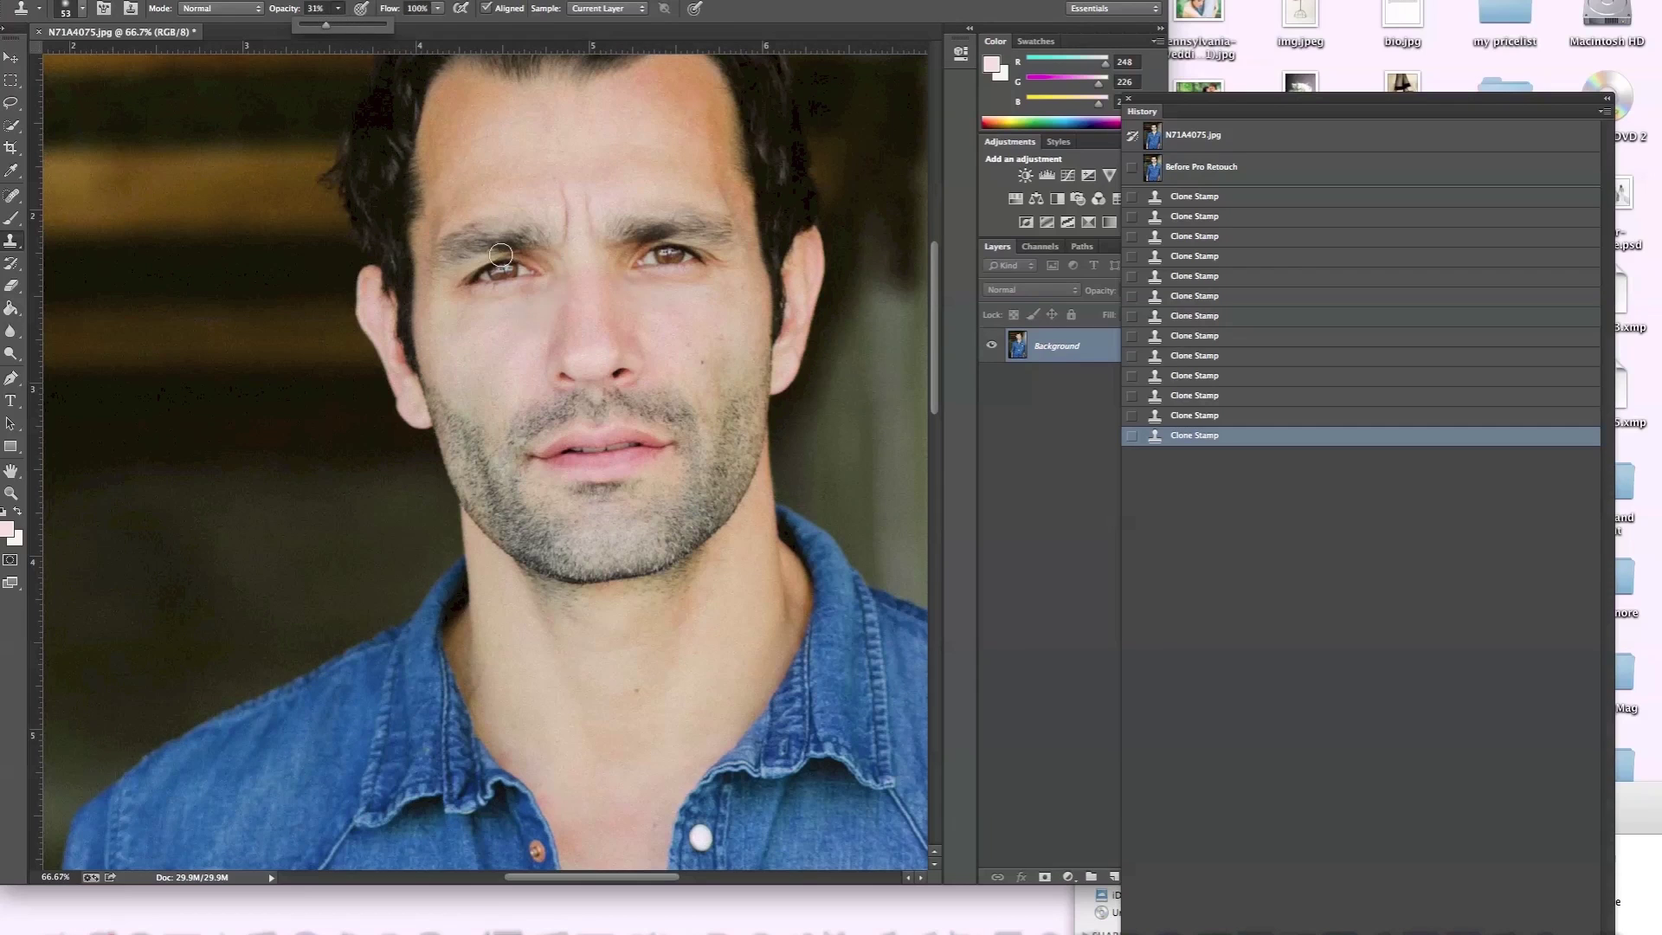
{"action": "left_click", "coordinate": [691, 287]}
{"action": "left_click", "coordinate": [688, 290]}
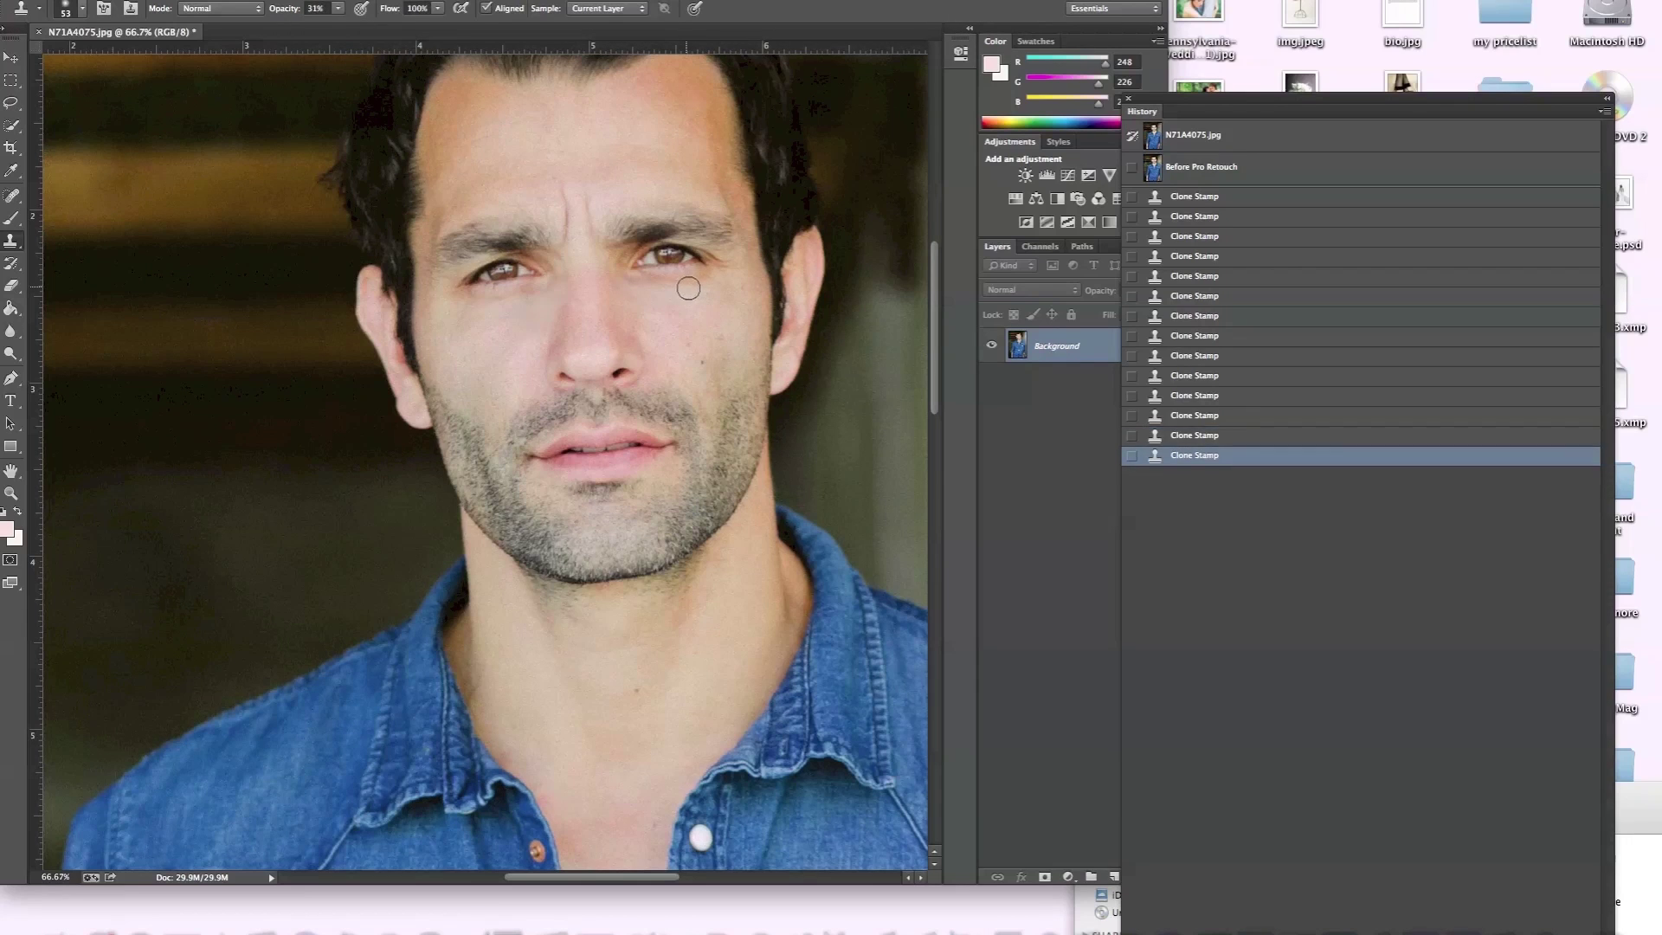
{"action": "left_click", "coordinate": [690, 299]}
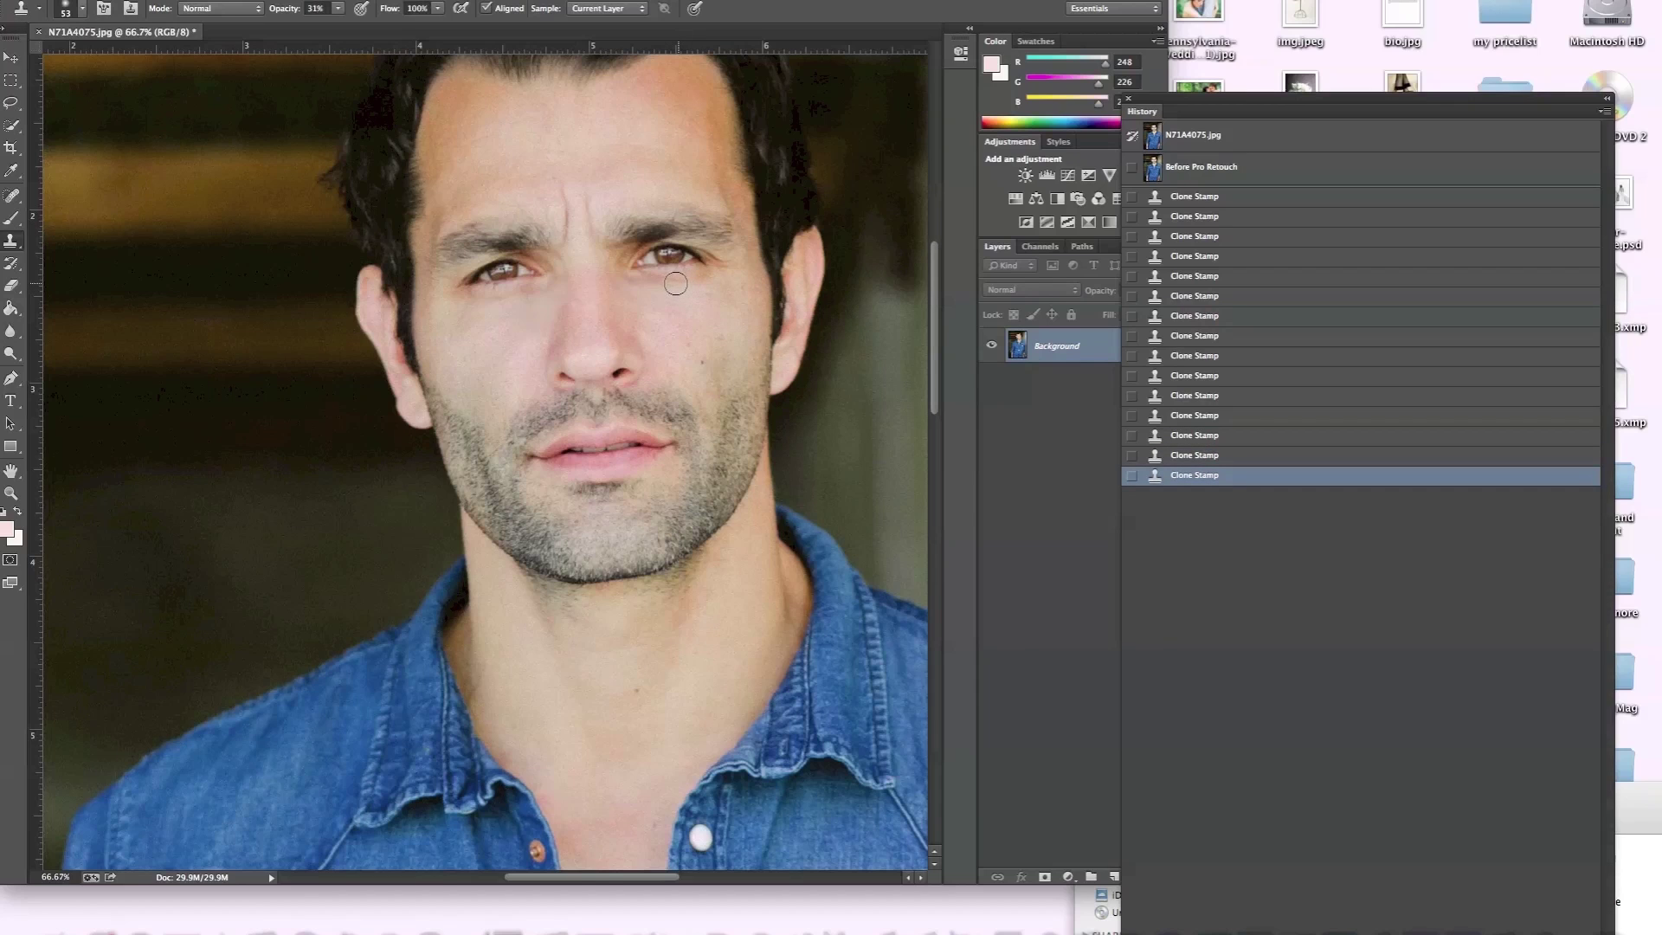
{"action": "left_click", "coordinate": [717, 379]}
Compare the whole image in its original state with the latest retouched state.
{"action": "key", "text": "super+minus"}
{"action": "key", "text": "super+minus"}
{"action": "key", "text": "super+minus"}
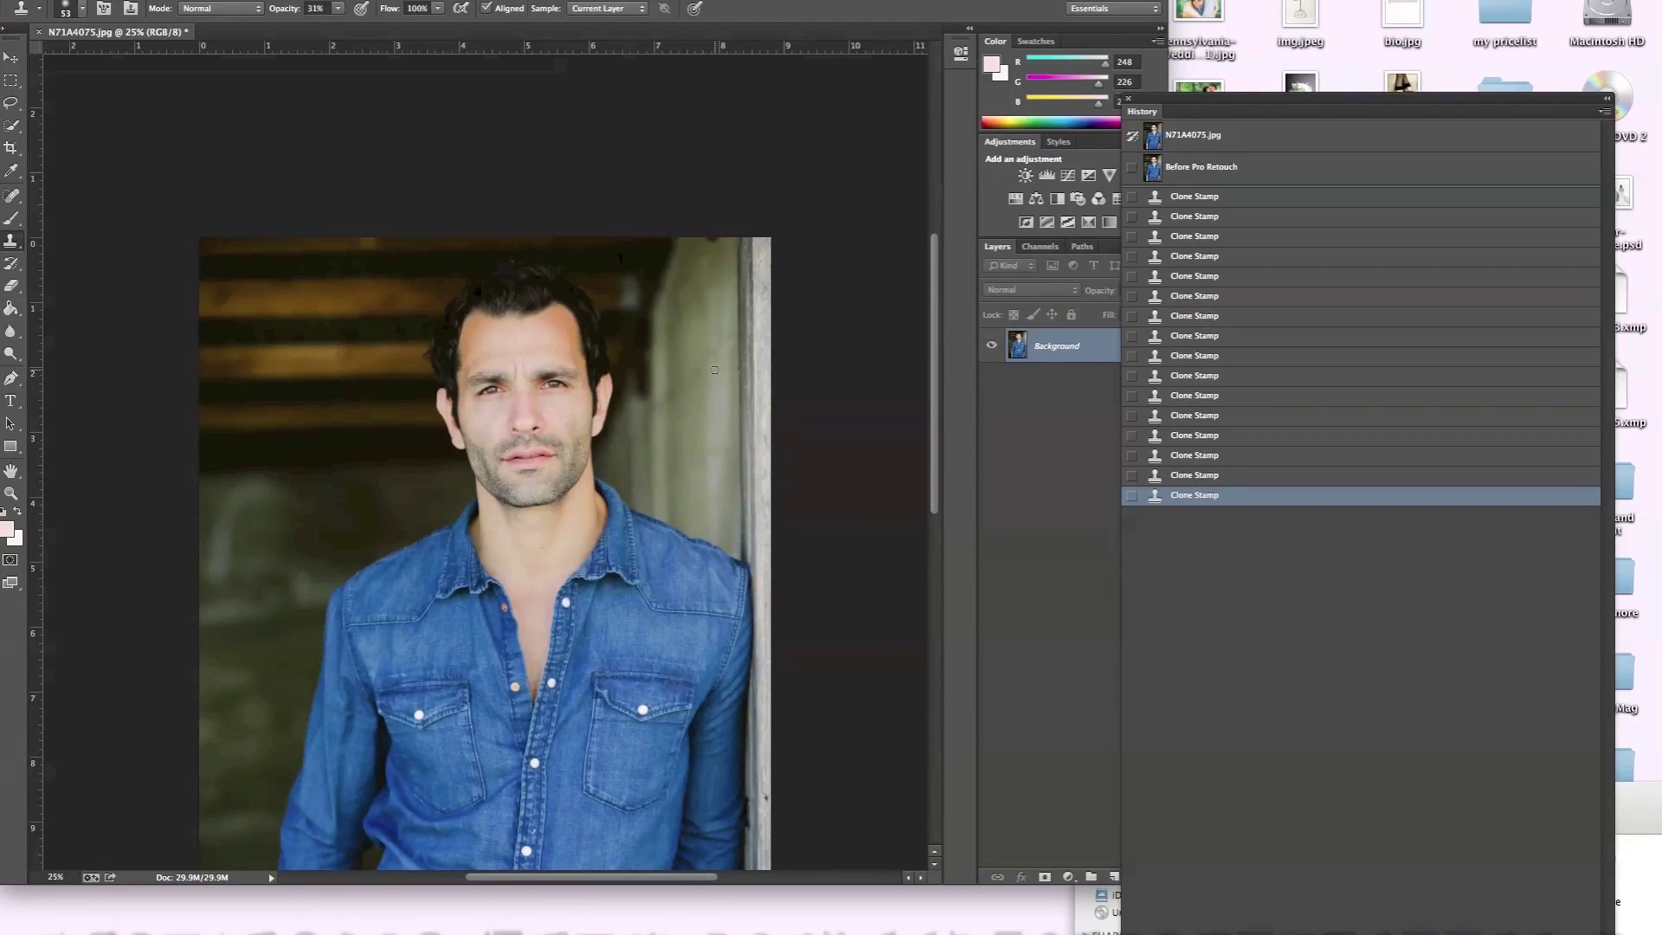
{"action": "key", "text": "super+minus"}
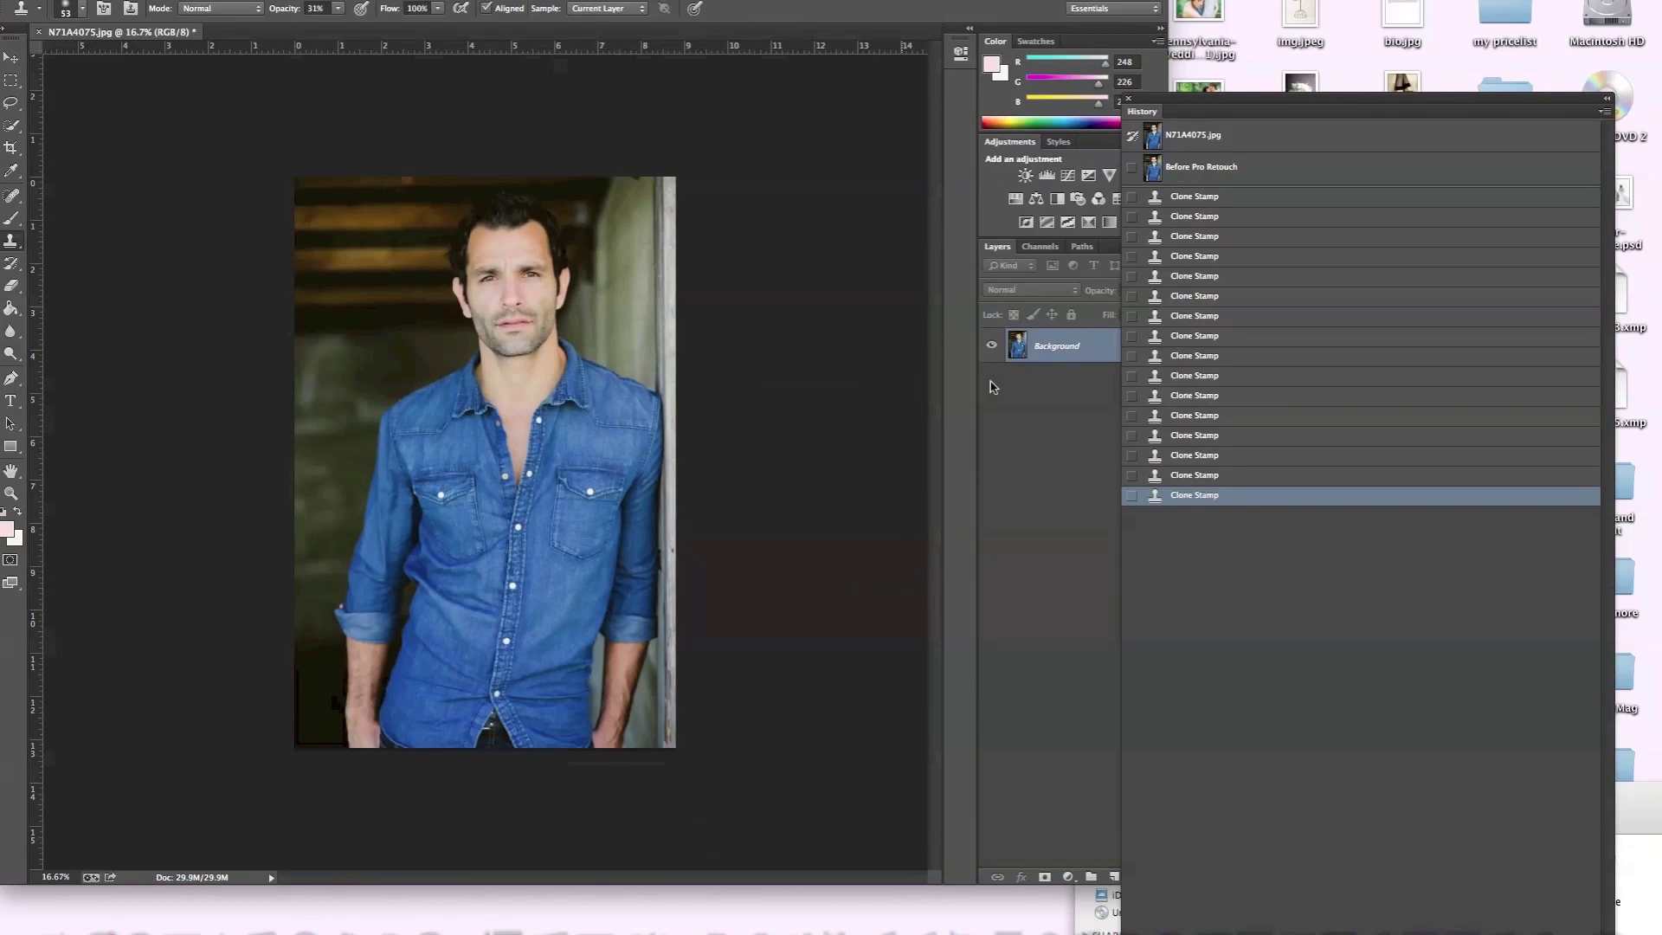
{"action": "left_click", "coordinate": [1197, 134]}
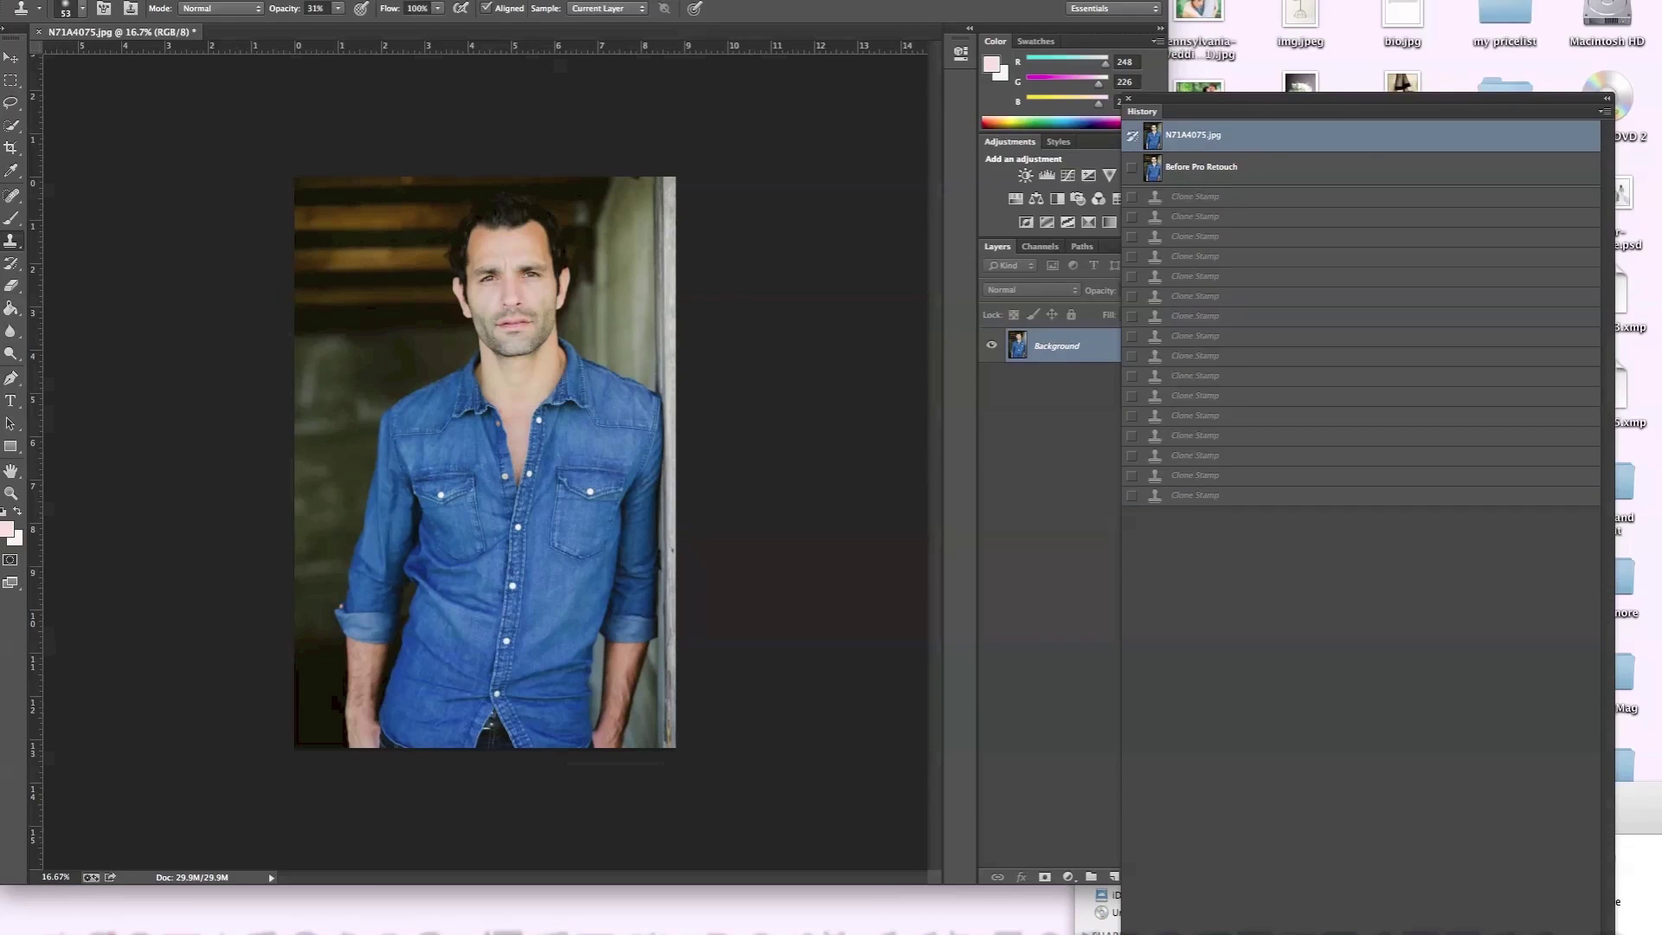
{"action": "left_click", "coordinate": [1198, 496]}
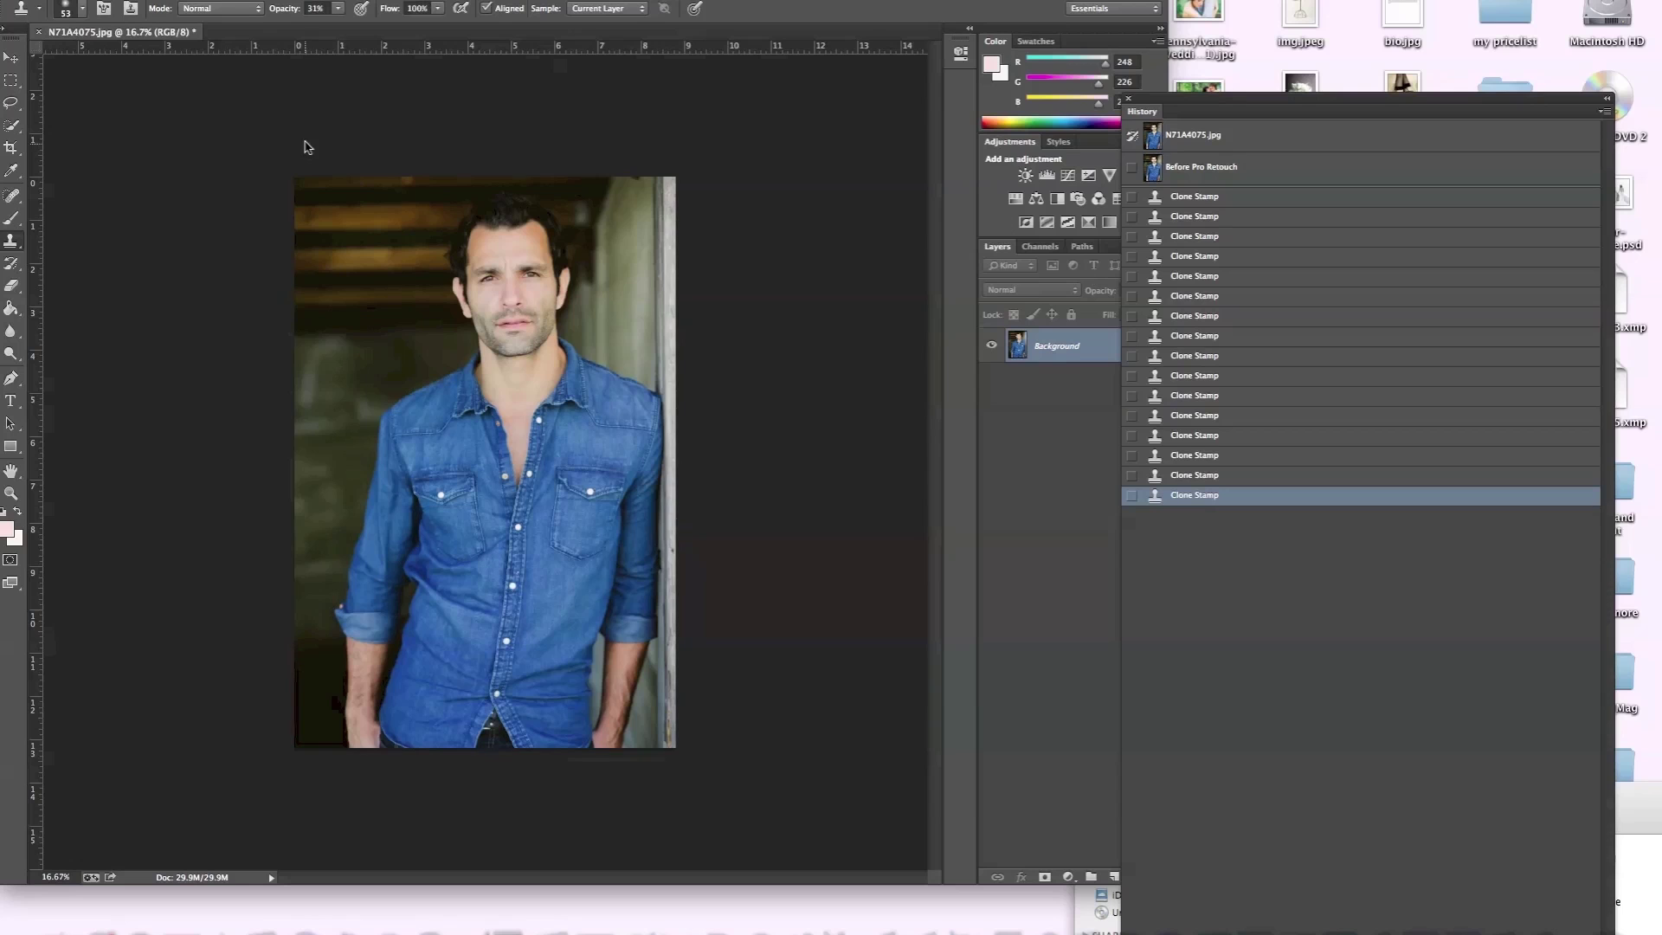
Apply a Selective Color adjustment to the image with the Black amount of the Blacks set to +6%.
{"action": "left_click", "coordinate": [259, 0]}
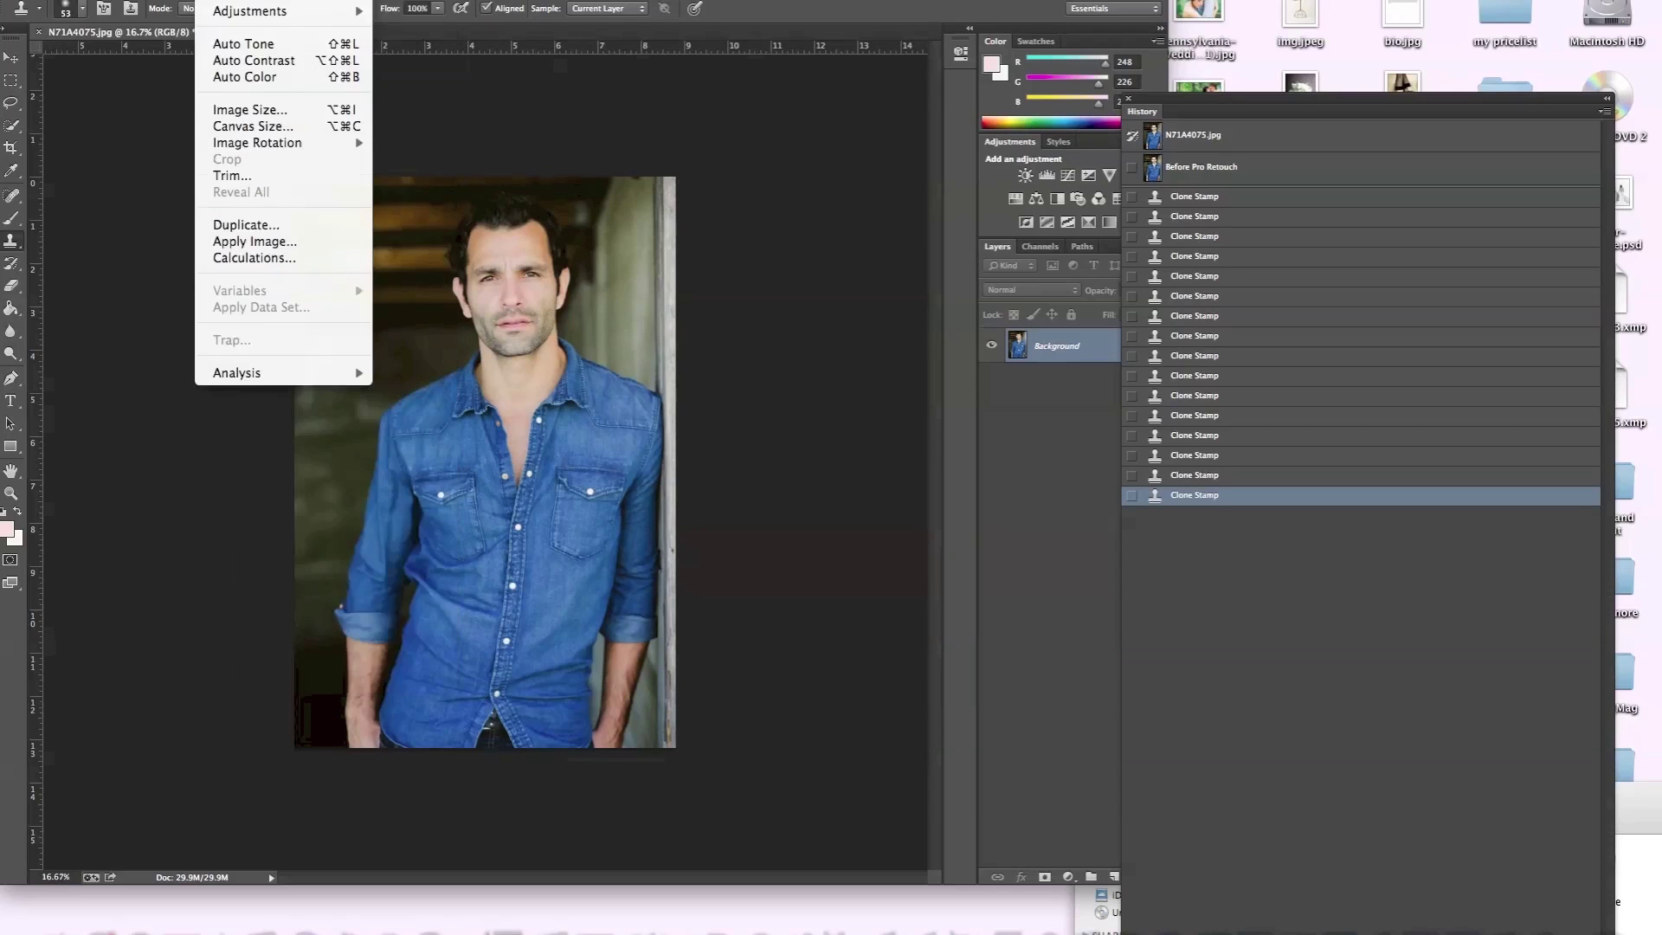
{"action": "mouse_move", "coordinate": [240, 11]}
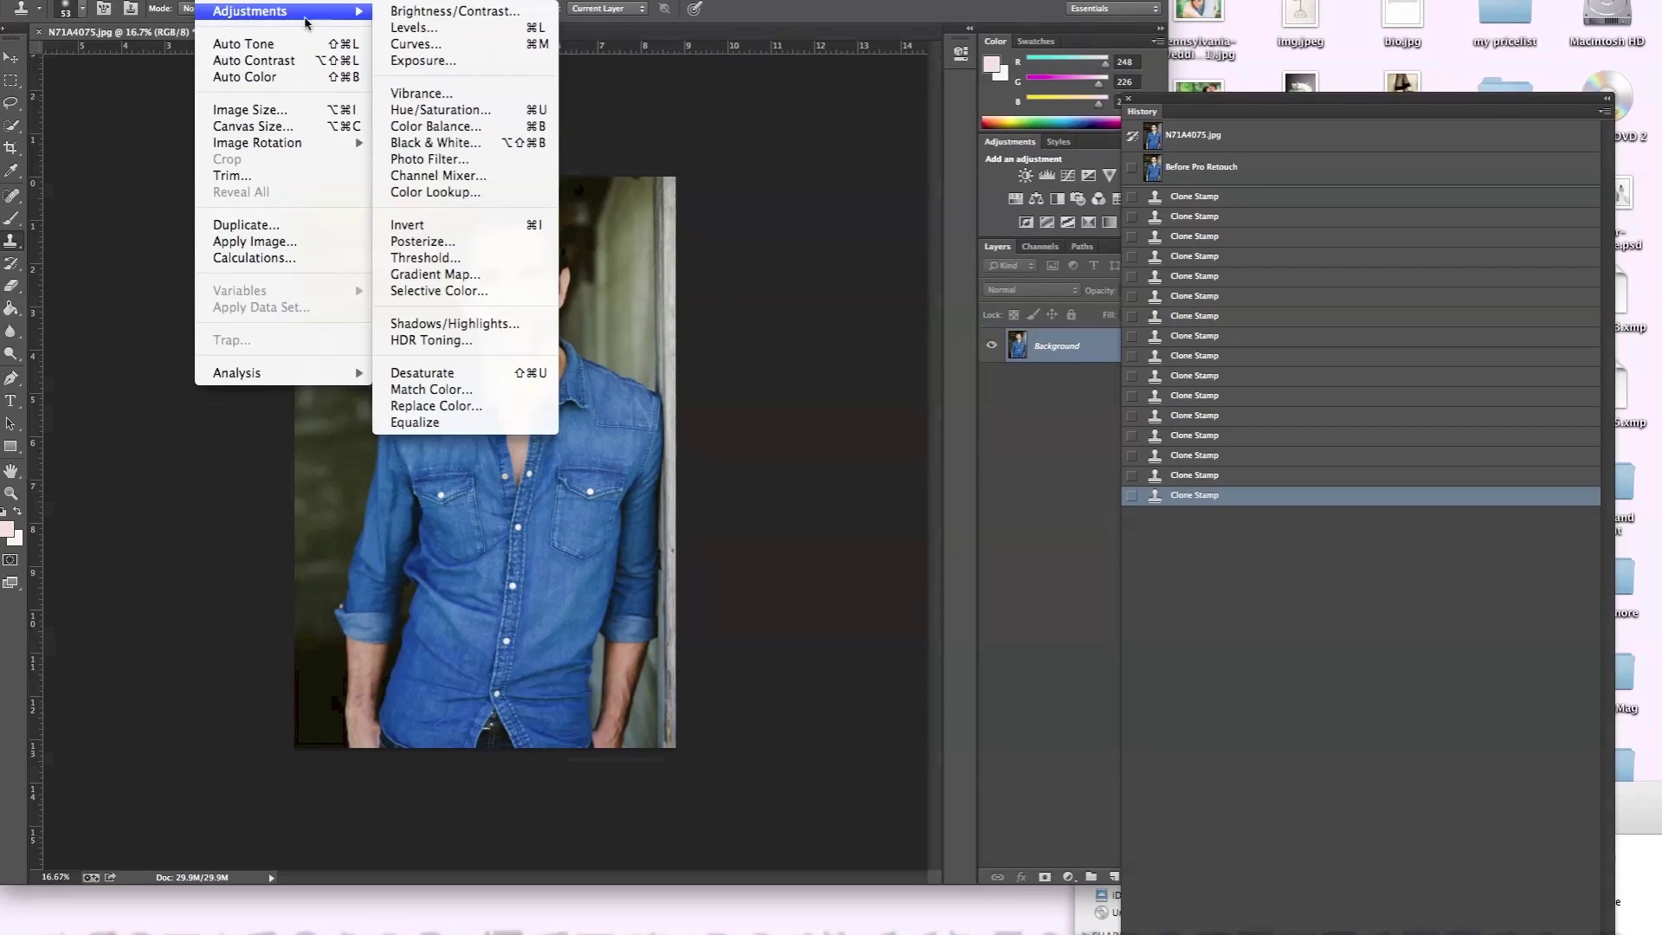
{"action": "left_click", "coordinate": [419, 291]}
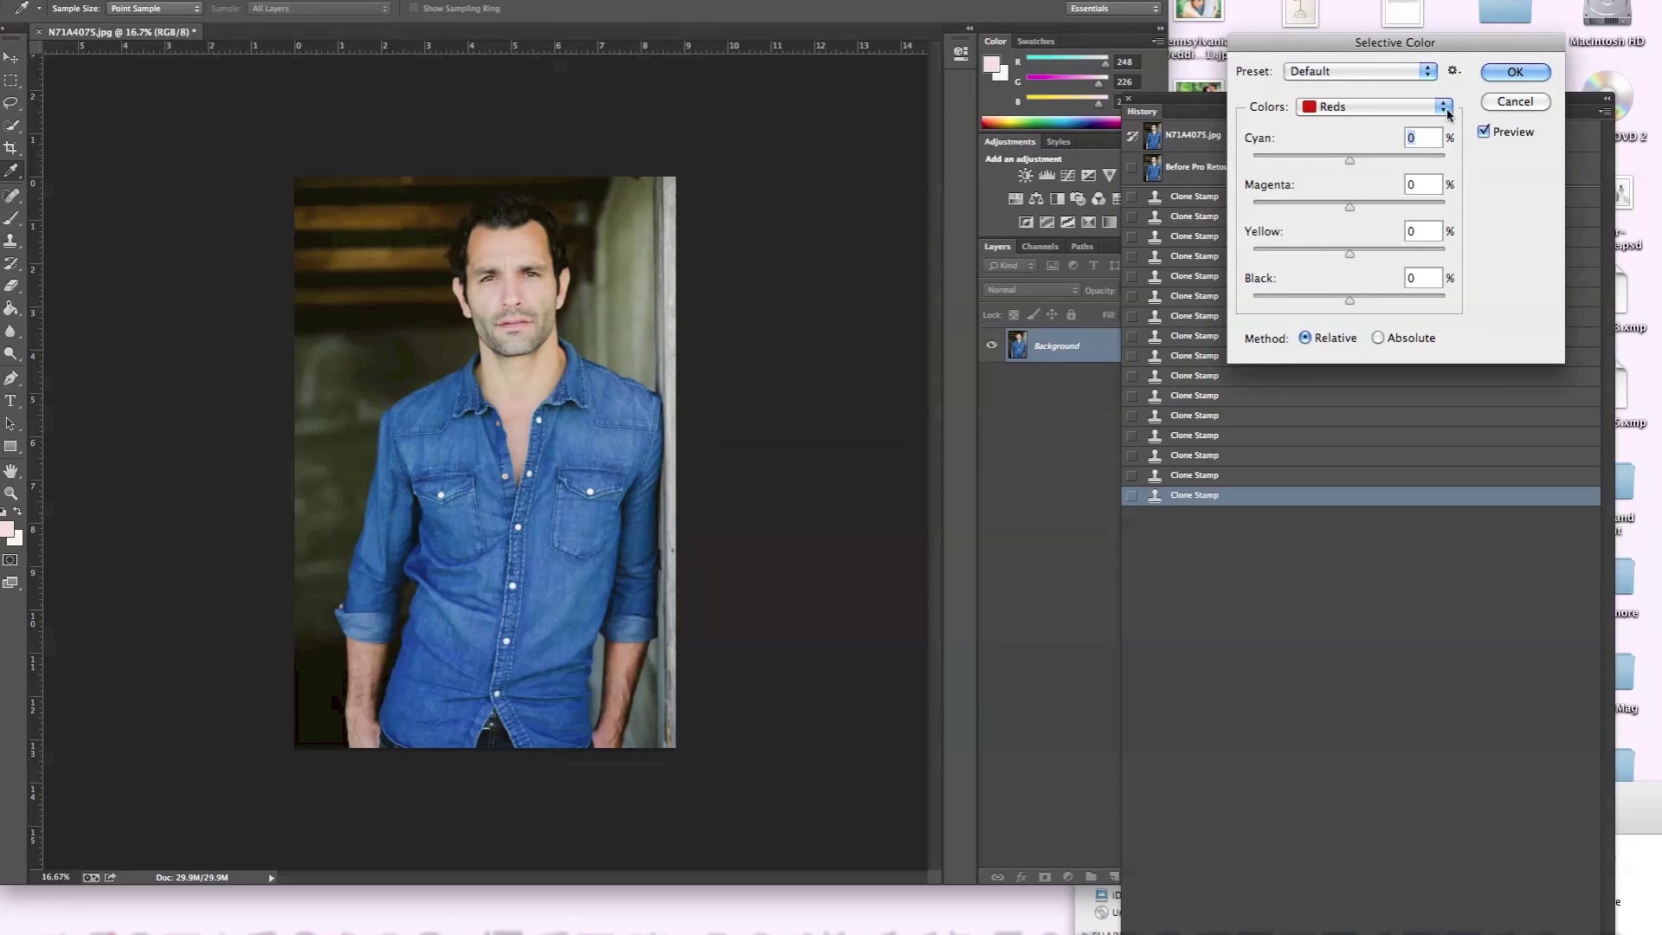
{"action": "left_click", "coordinate": [1442, 107]}
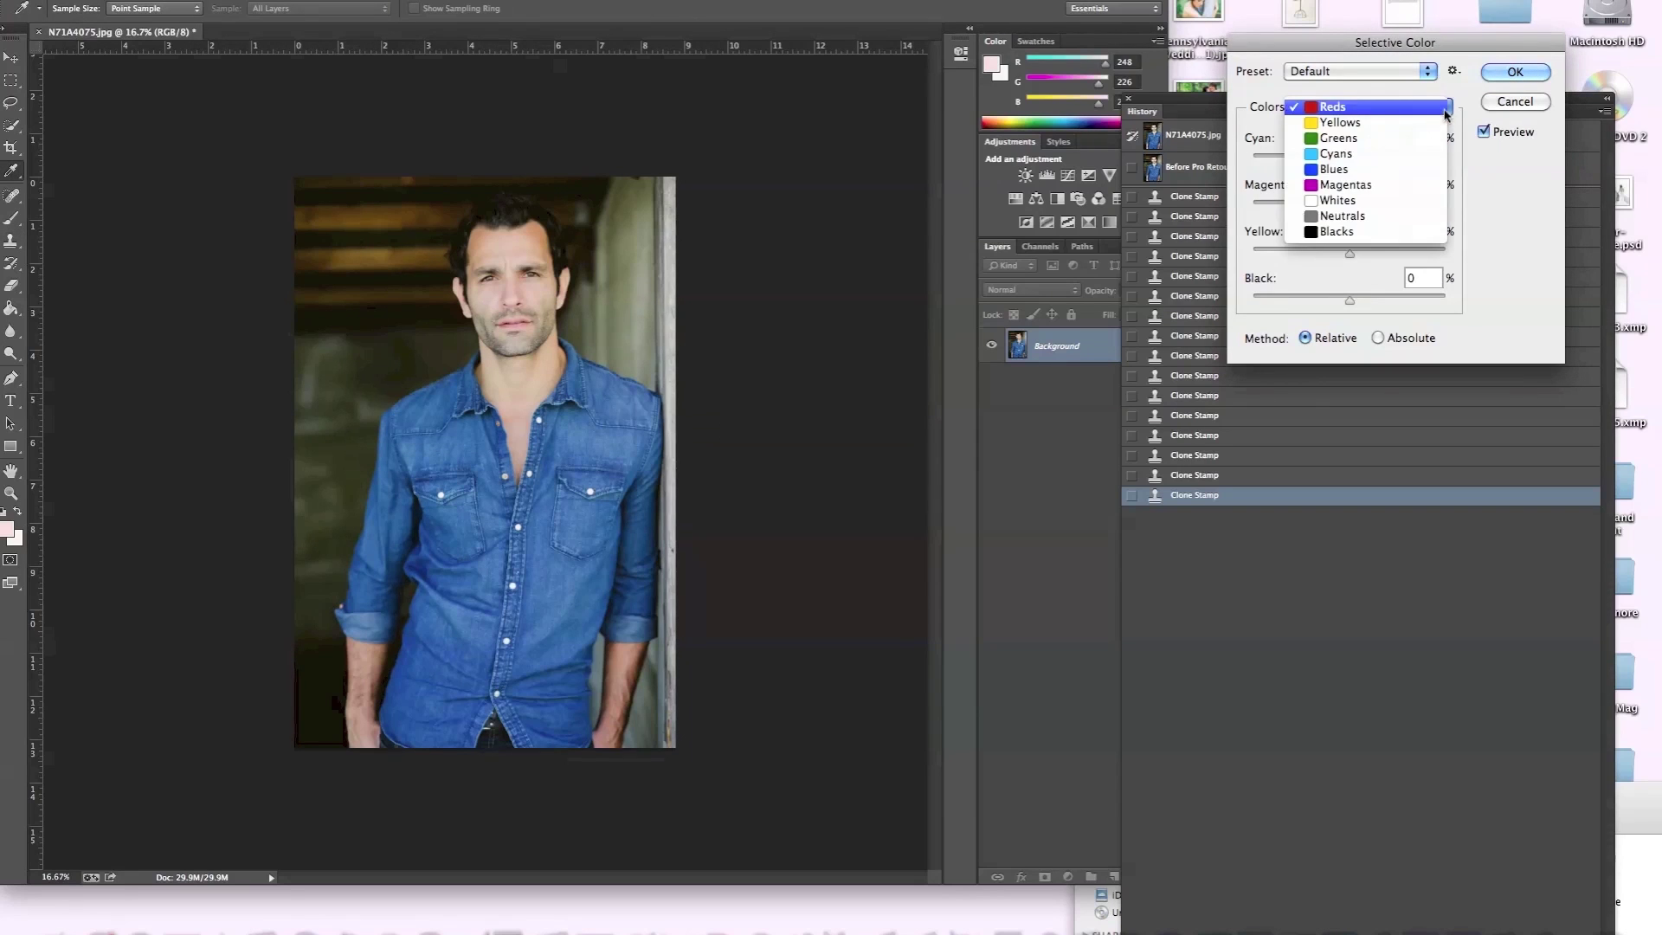
{"action": "left_click", "coordinate": [1414, 232]}
{"action": "mouse_move", "coordinate": [1350, 300]}
{"action": "left_mouse_down"}
{"action": "mouse_move", "coordinate": [1335, 302]}
{"action": "mouse_move", "coordinate": [1350, 302]}
{"action": "left_mouse_up"}
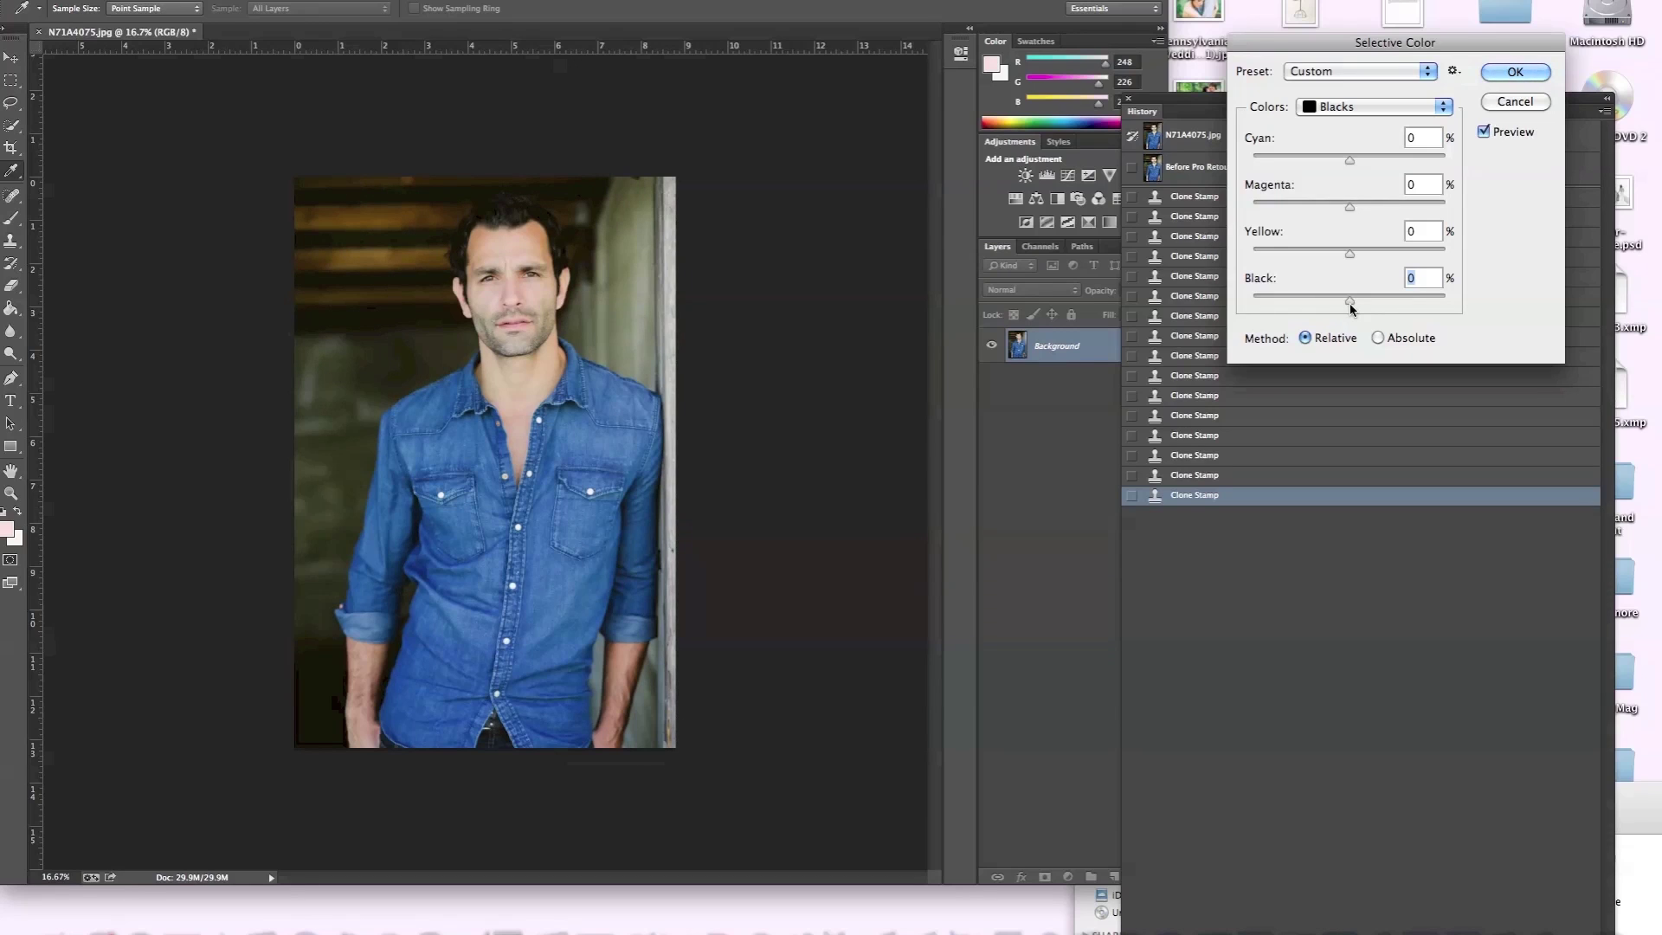
{"action": "left_click_drag", "start_coordinate": [1350, 307], "coordinate": [1355, 313]}
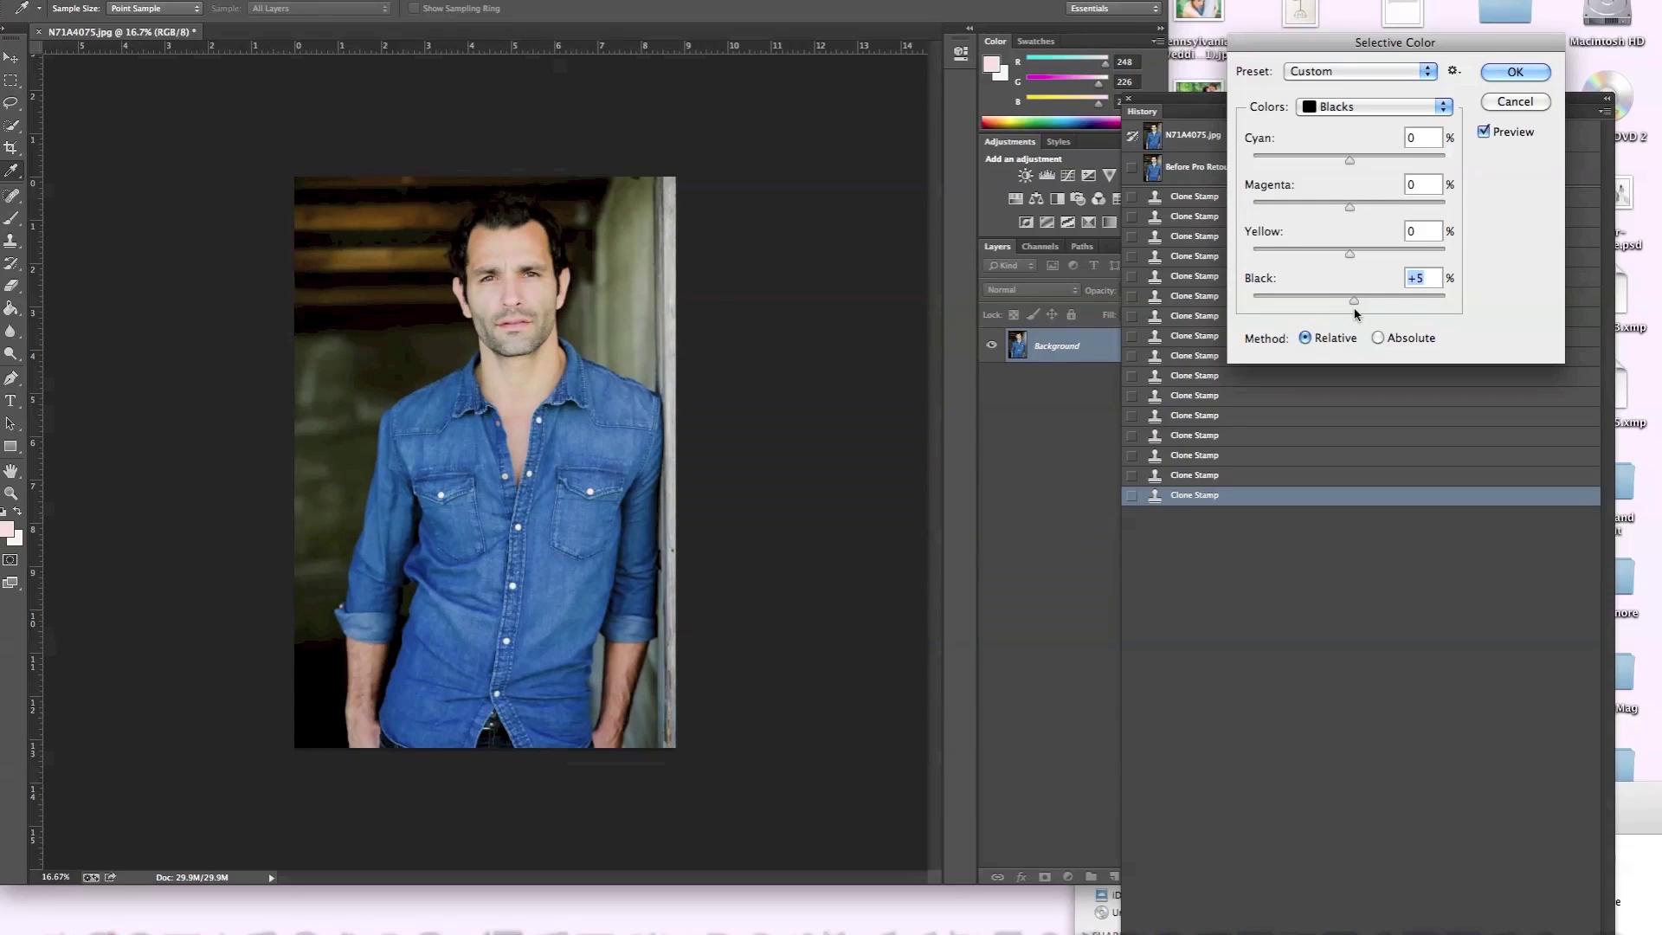
Fine-tune the Black amount of the Neutrals and apply the Selective Color adjustment.
{"action": "left_click", "coordinate": [1442, 110]}
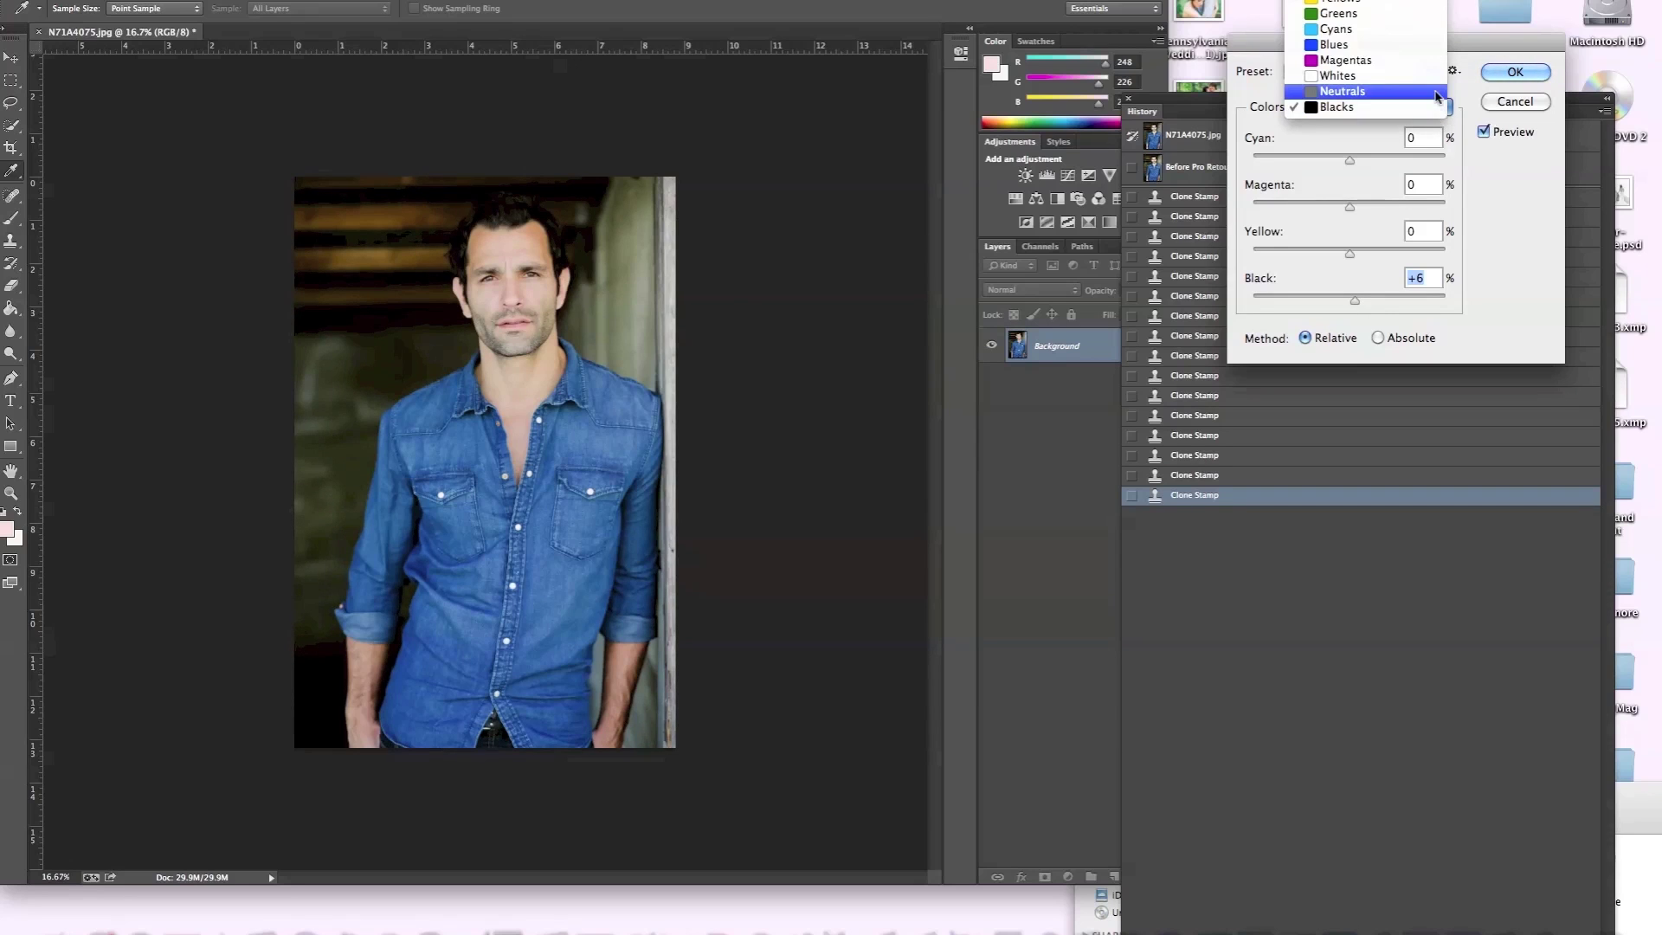
{"action": "left_click", "coordinate": [1340, 91]}
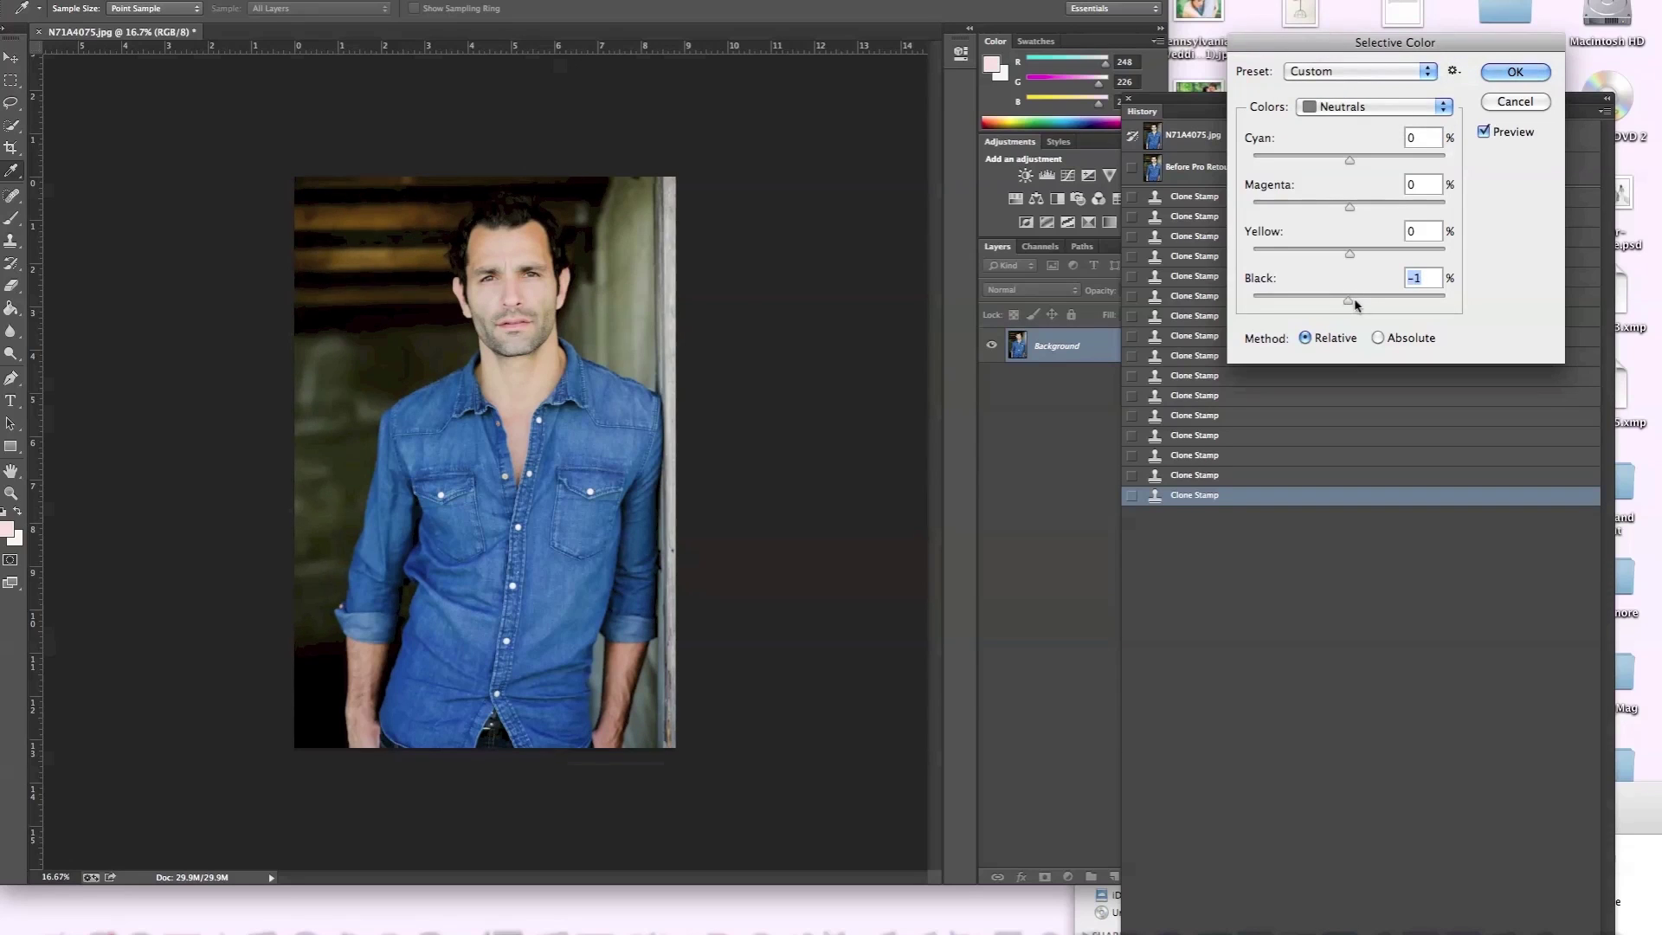
{"action": "left_click_drag", "start_coordinate": [1354, 305], "coordinate": [1357, 306]}
{"action": "left_click", "coordinate": [1514, 71]}
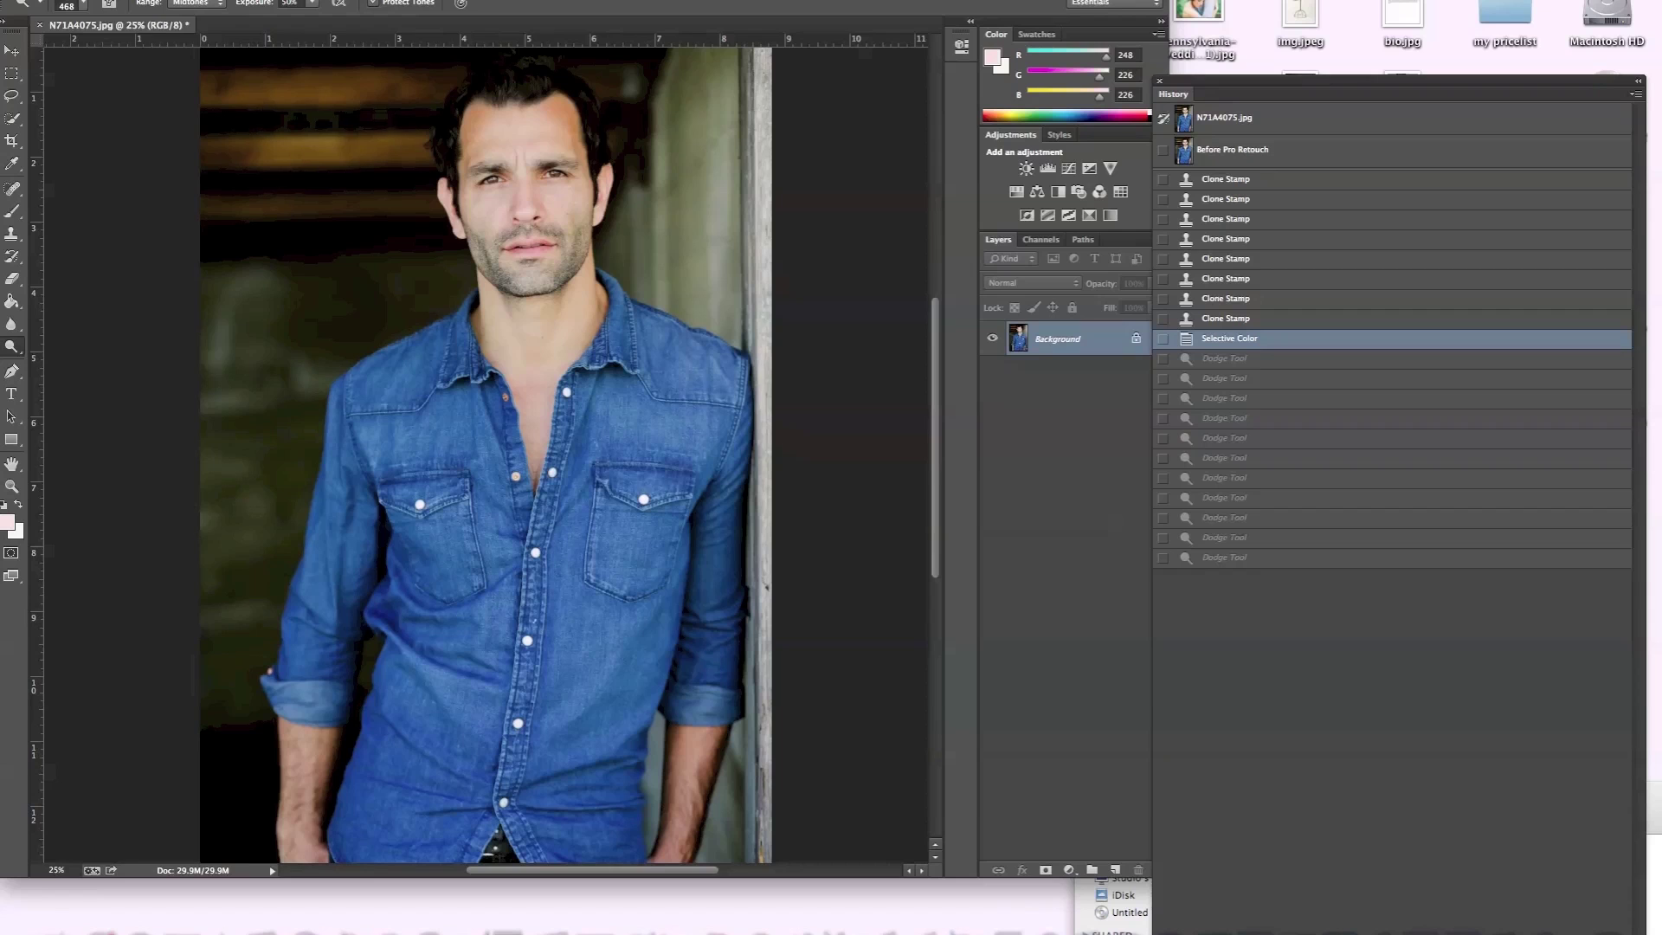
Start saving the retouched portrait as a JPEG in photos-7 and clear the existing base file name.
{"action": "left_click", "coordinate": [154, 4]}
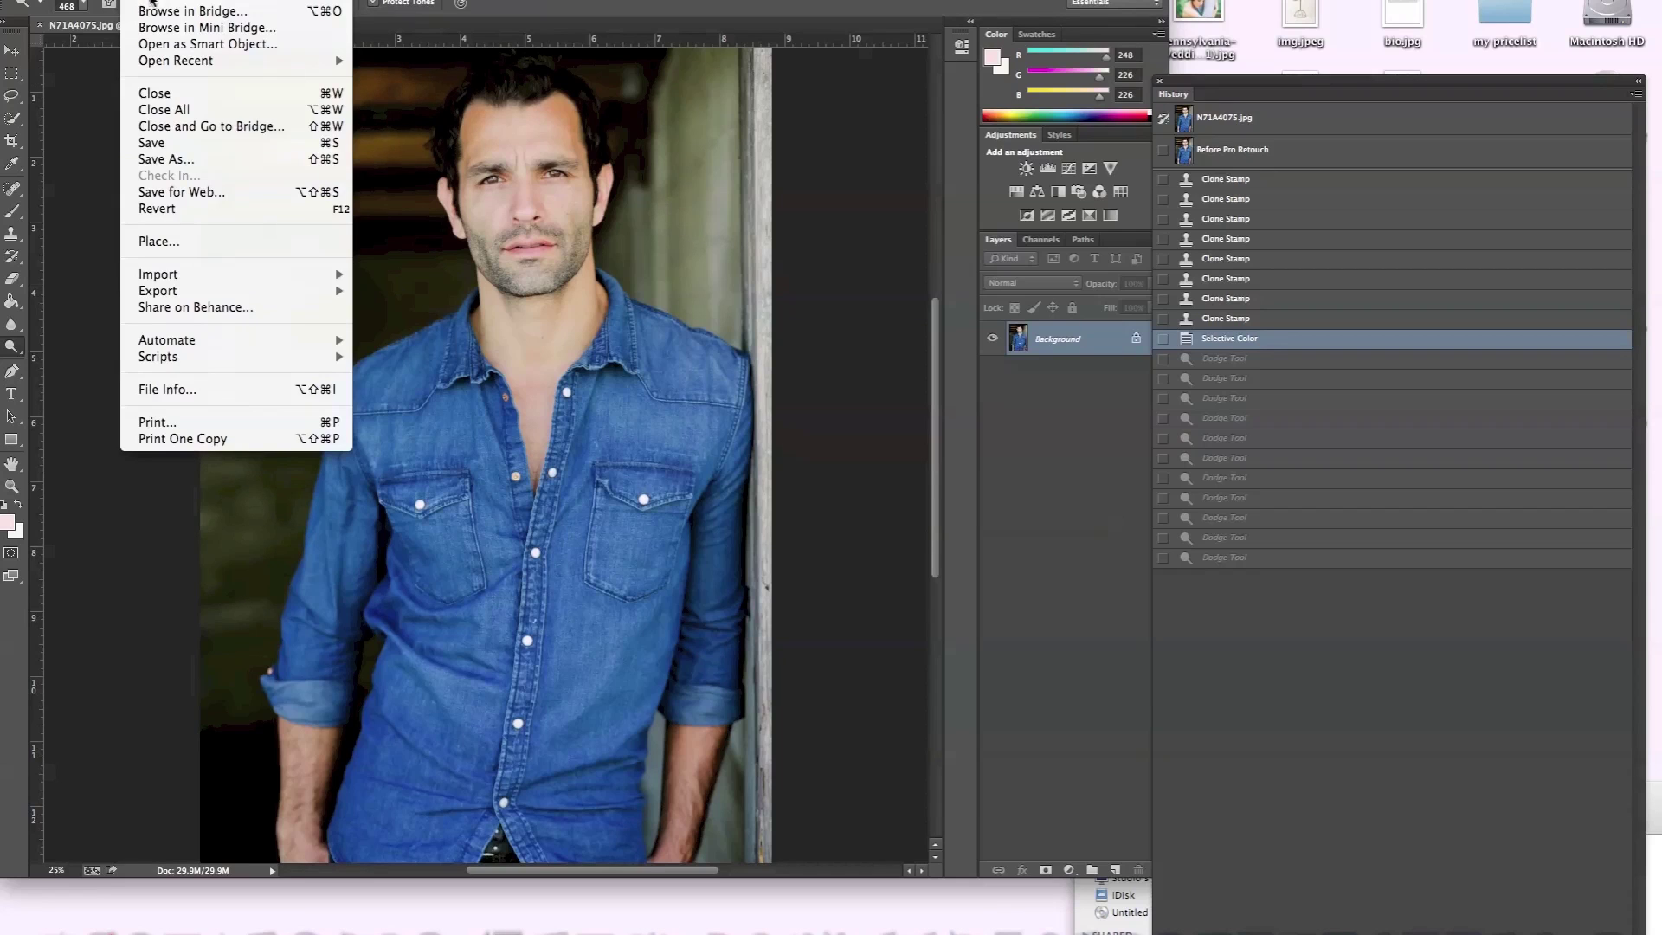
{"action": "left_click", "coordinate": [178, 165]}
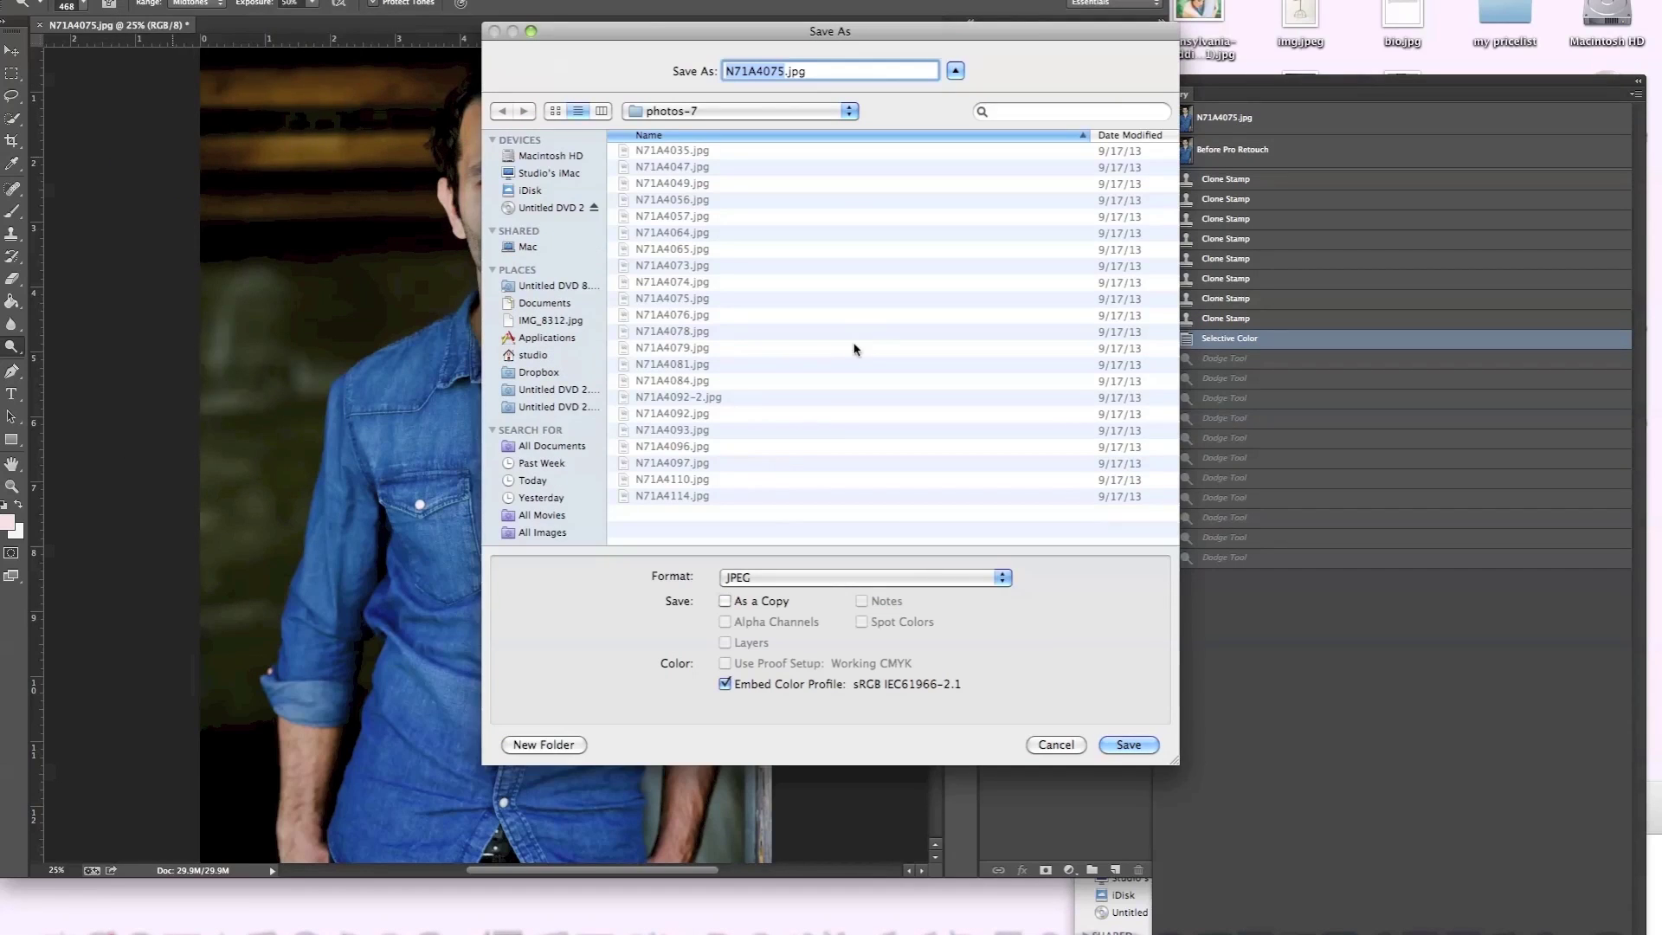
{"action": "key", "text": "BackSpace"}
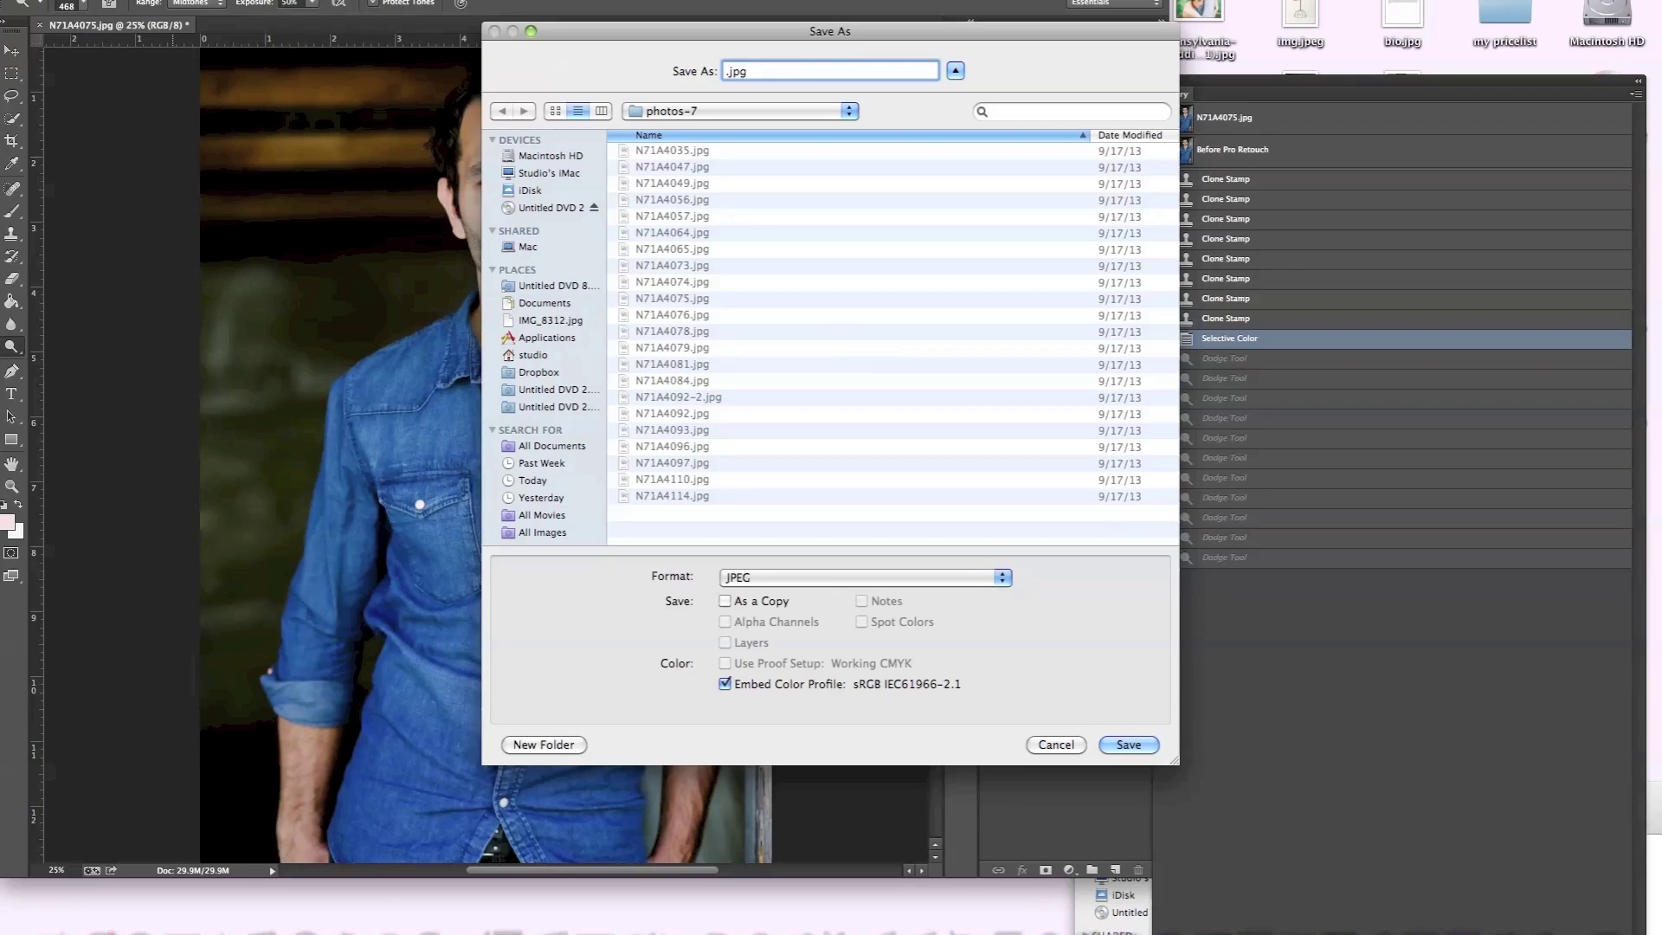